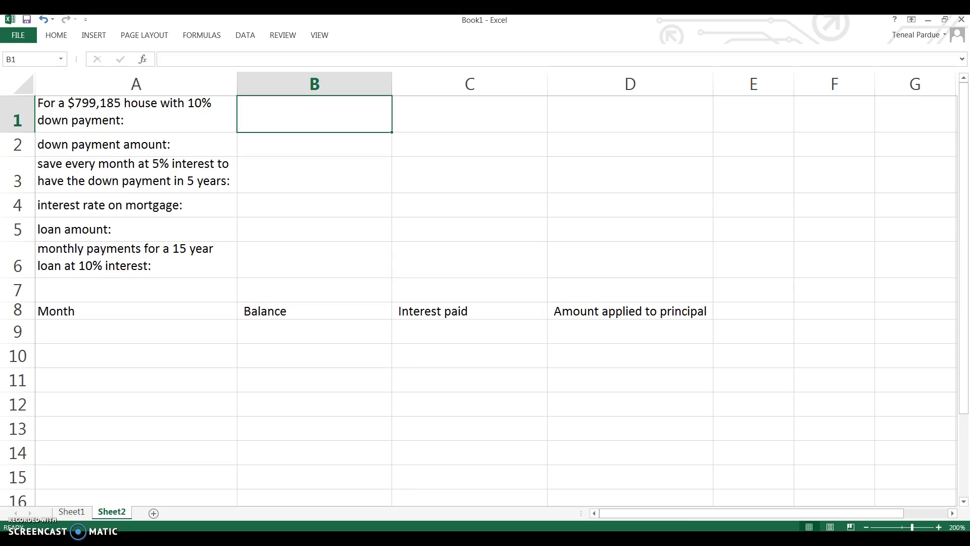
- Calculate the down payment amount in B2 with a formula taking 10% of 799185
left_click(270, 150)
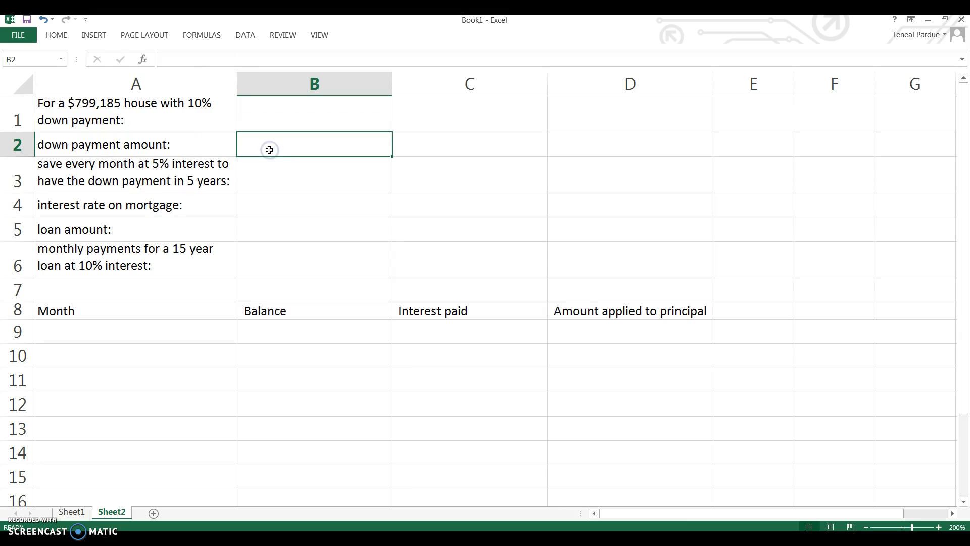
type("=79918")
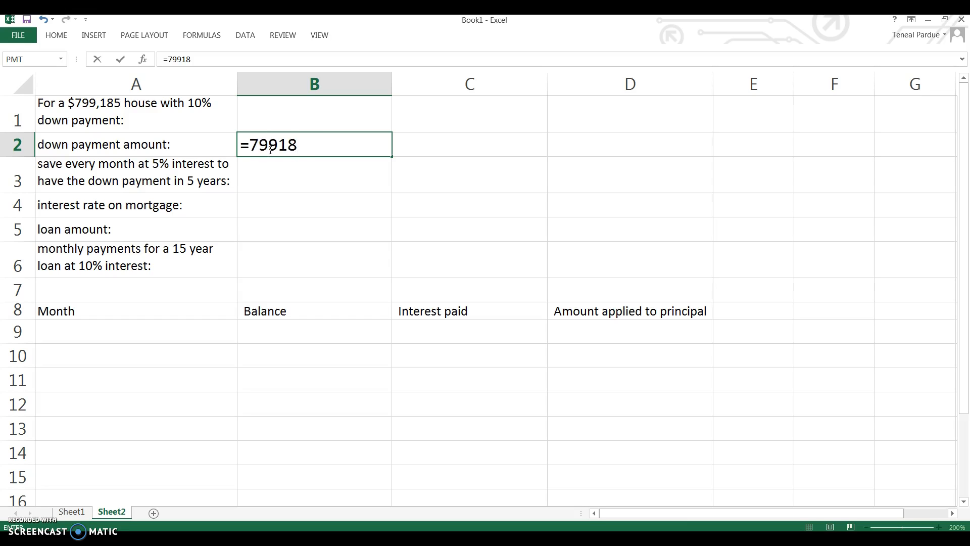
type("5*10")
key("BackSpace")
key("BackSpace")
type(".")
key("Return")
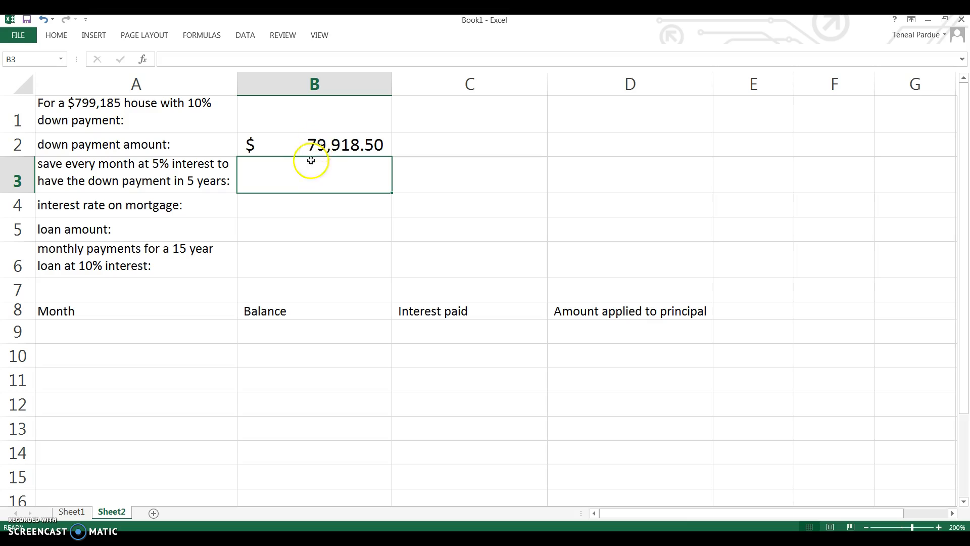
- Calculate the loan amount in B5 with the formula =799185-B2
left_click(288, 238)
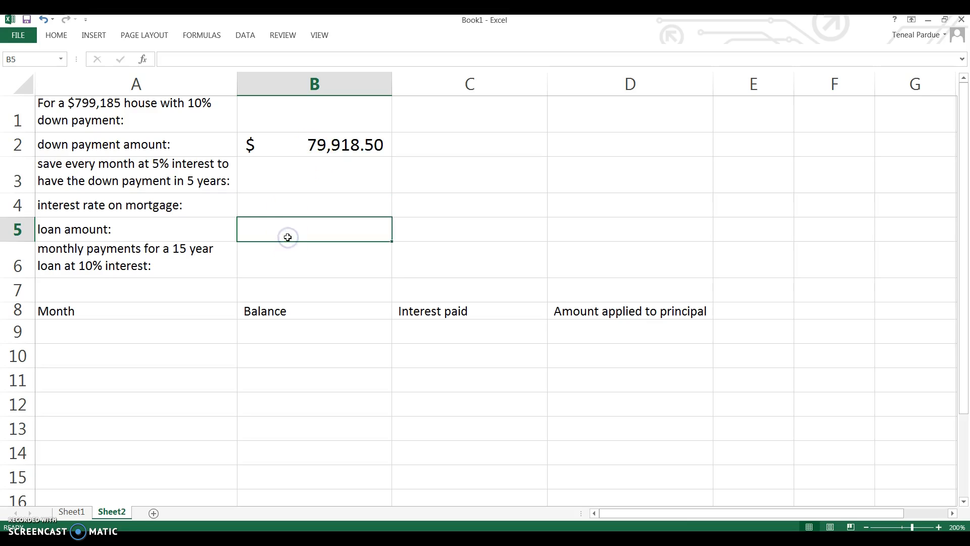
type("=")
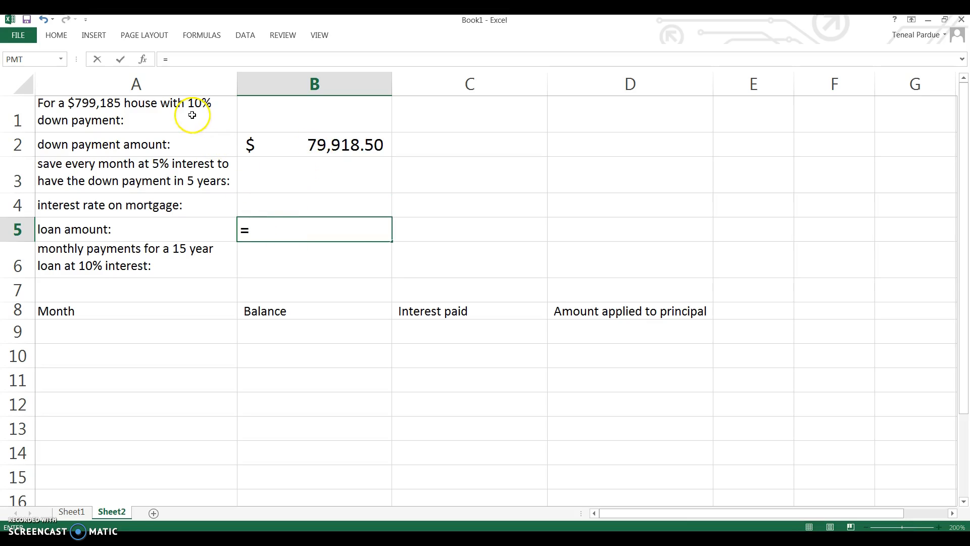
type("799185-")
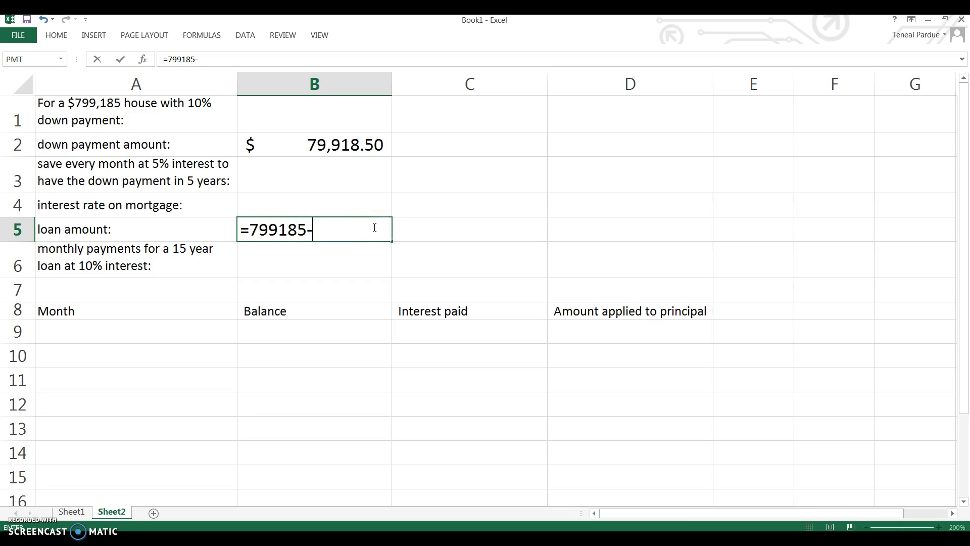
left_click(312, 145)
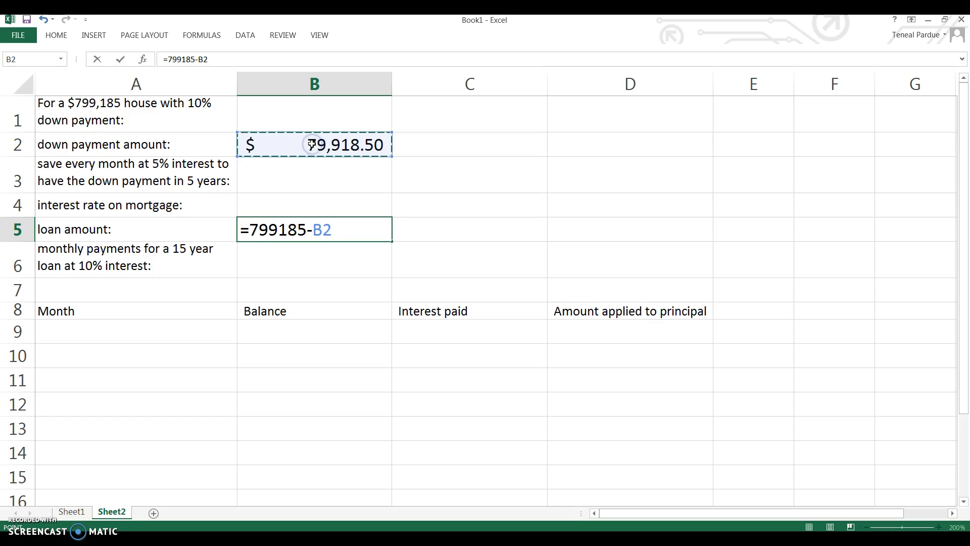
key("Return")
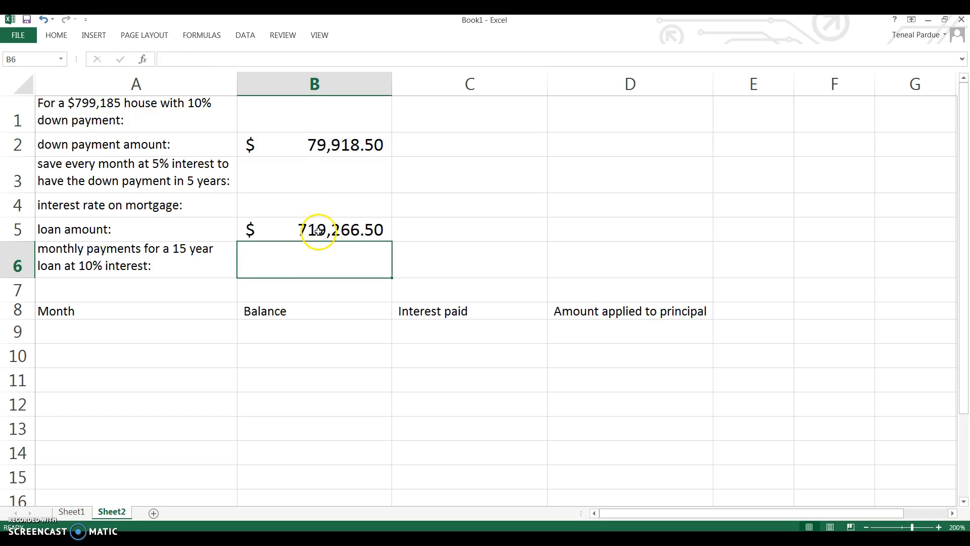
- Calculate the monthly savings in B3 with the PMT function, using rate 5%/12, Nper 60 and B2 as the future value
left_click(290, 175)
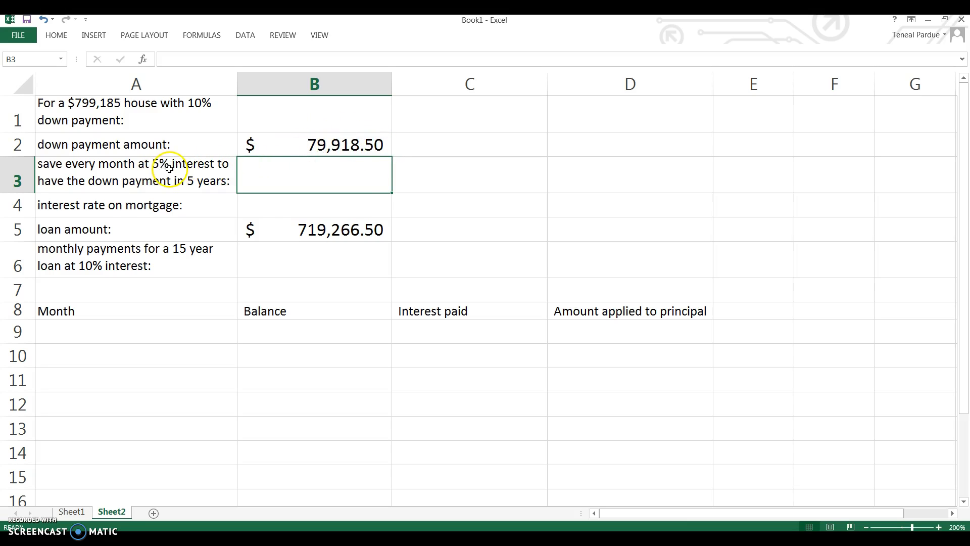
left_click(139, 60)
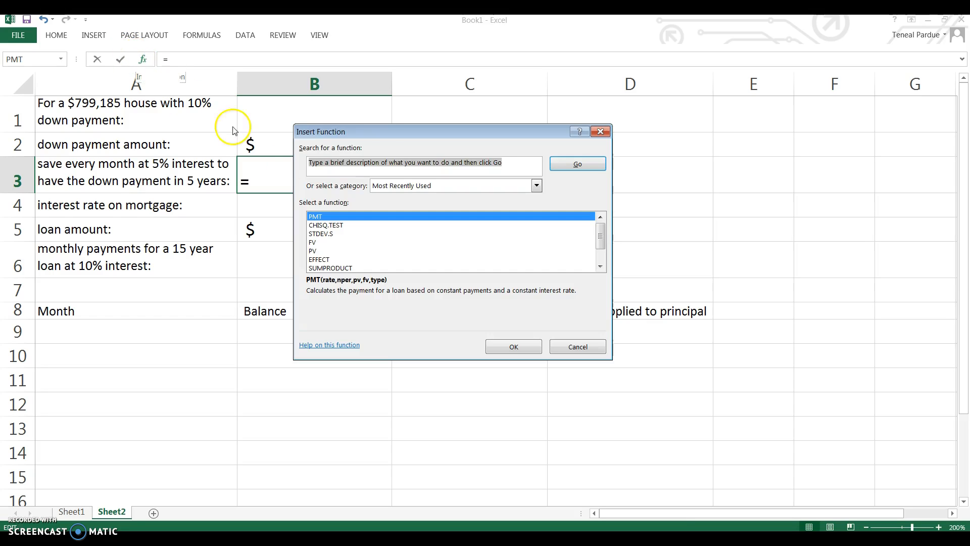
left_click_drag(377, 132, 405, 183)
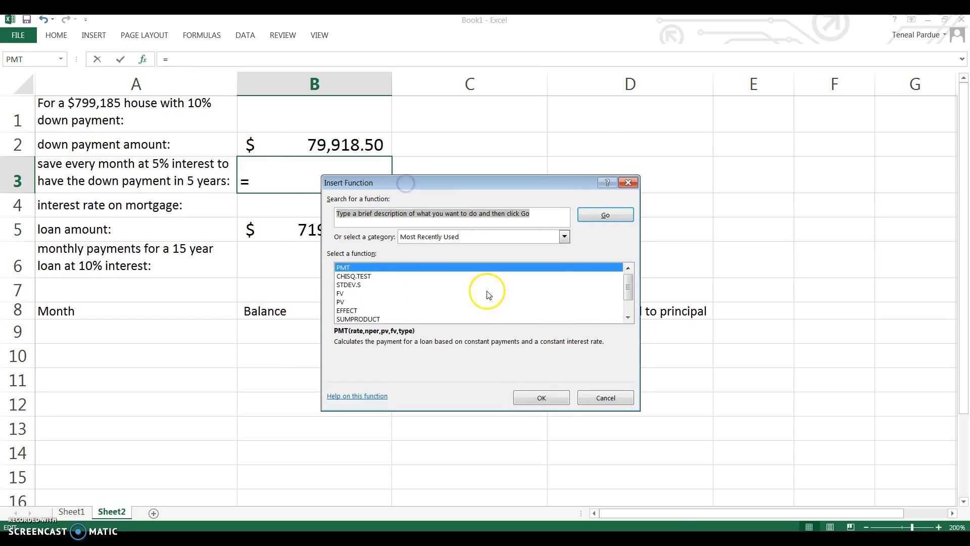
left_click(538, 397)
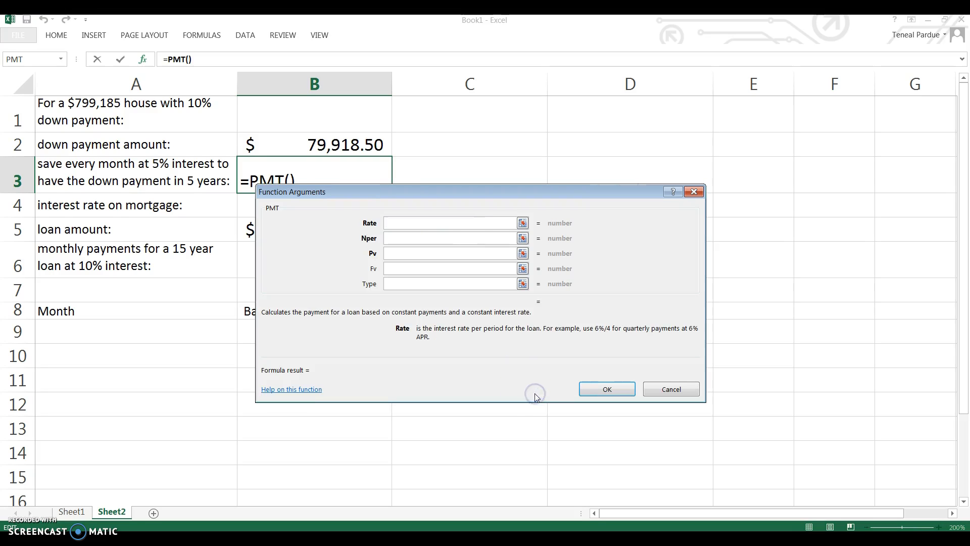
left_click_drag(436, 194, 461, 224)
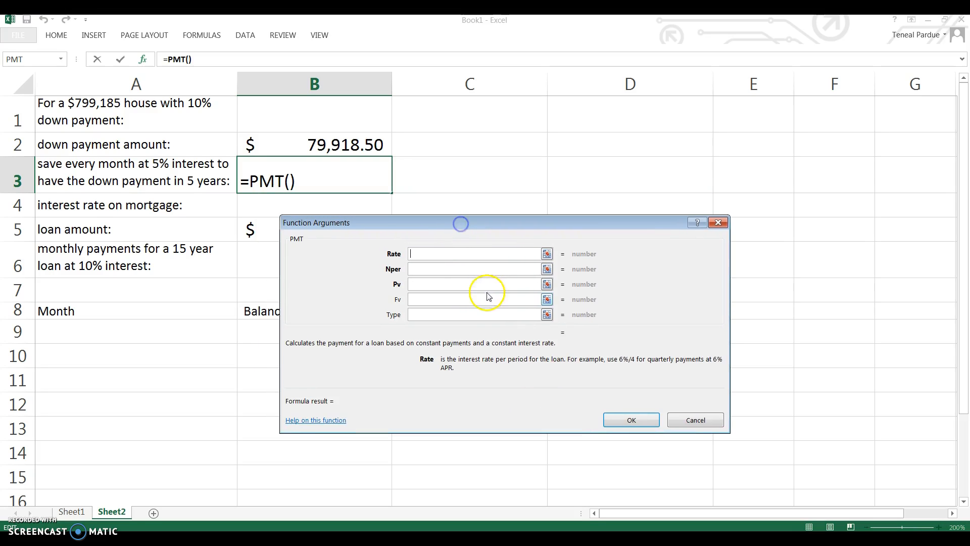
type("5%/12")
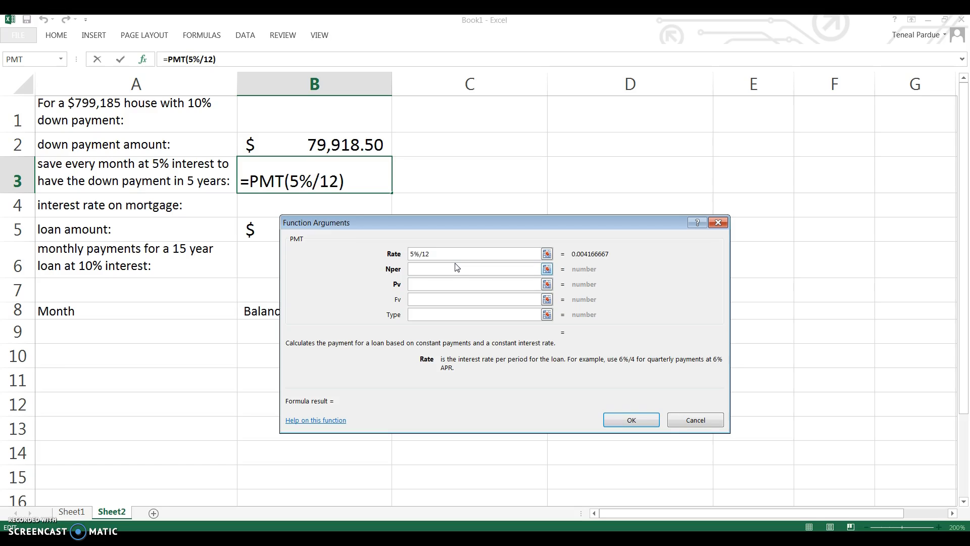
left_click(449, 268)
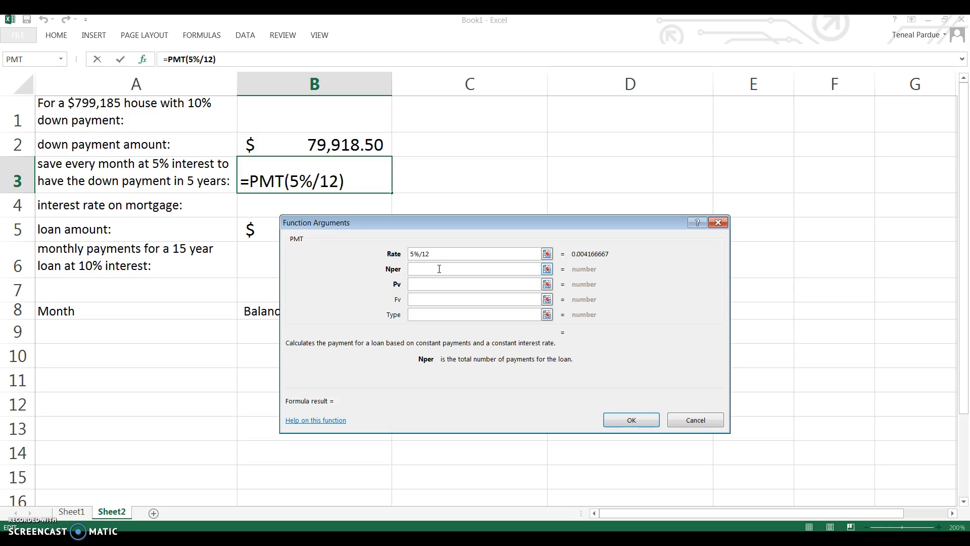
type("60")
left_click(433, 302)
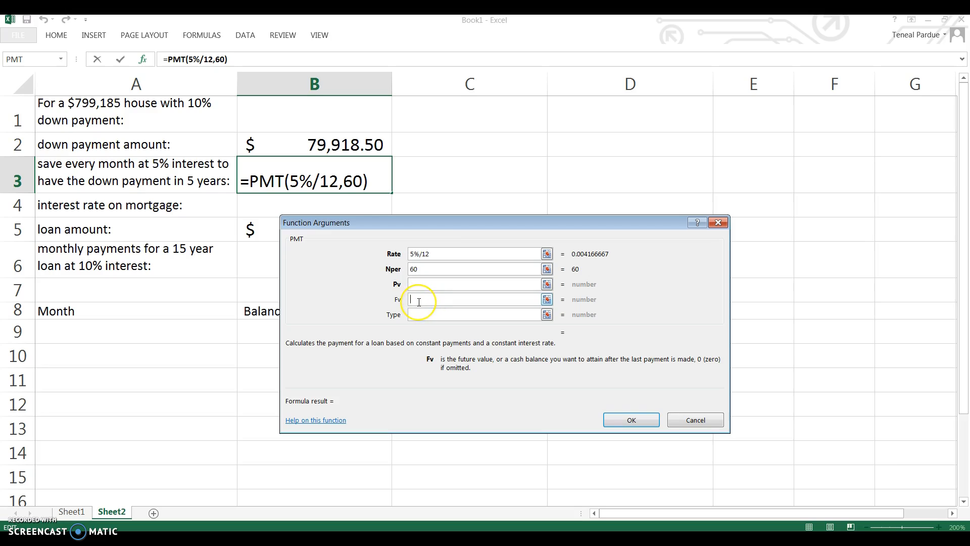
left_click(345, 146)
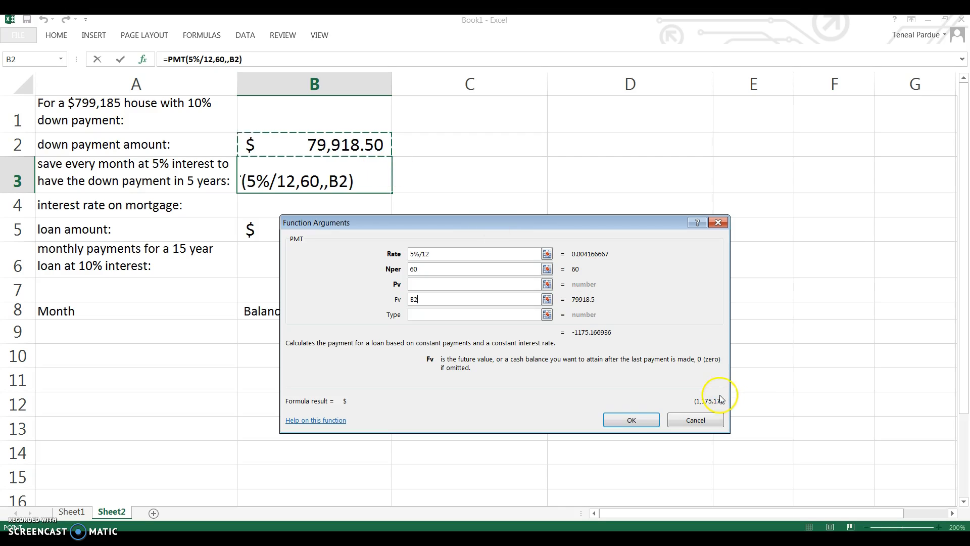
left_click(632, 422)
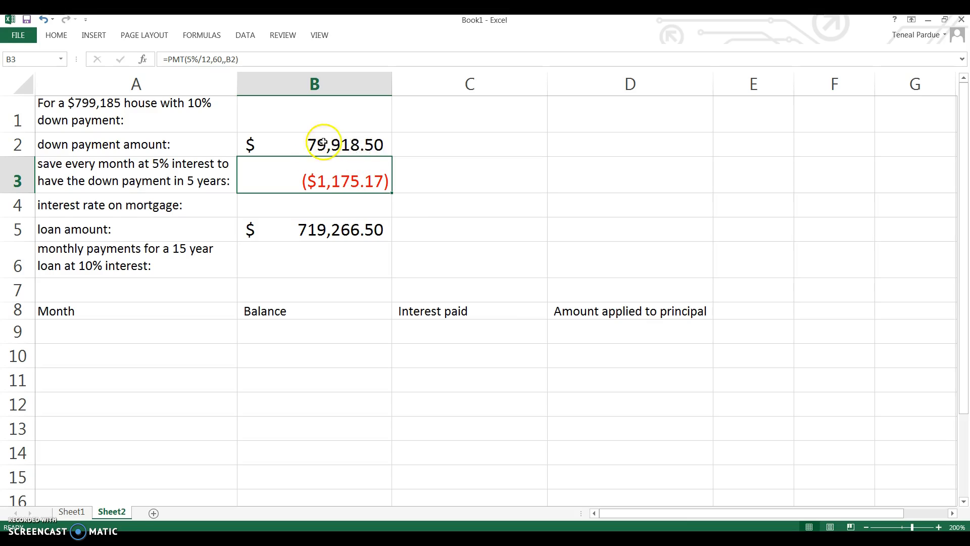
- Enter the mortgage's monthly interest rate in B4 as =10%/12
left_click(314, 200)
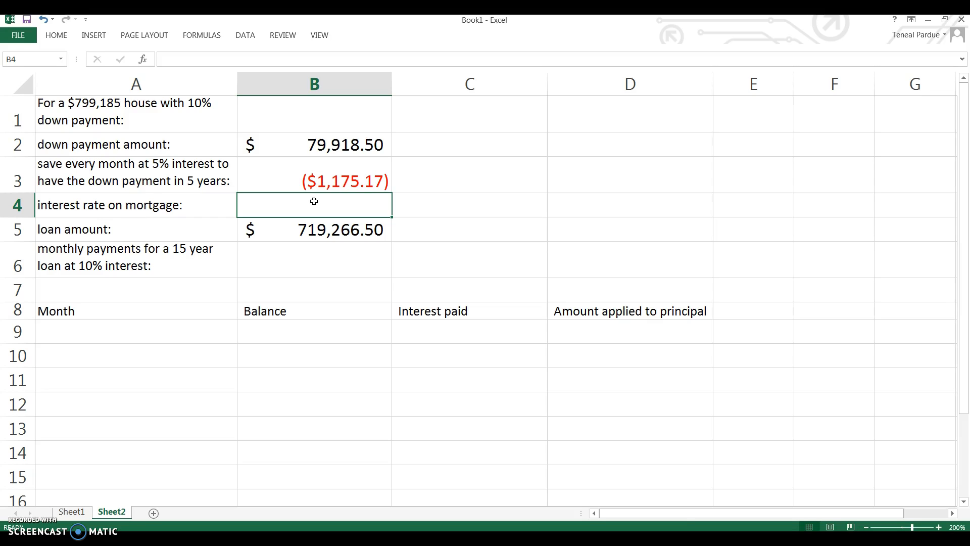
type("=")
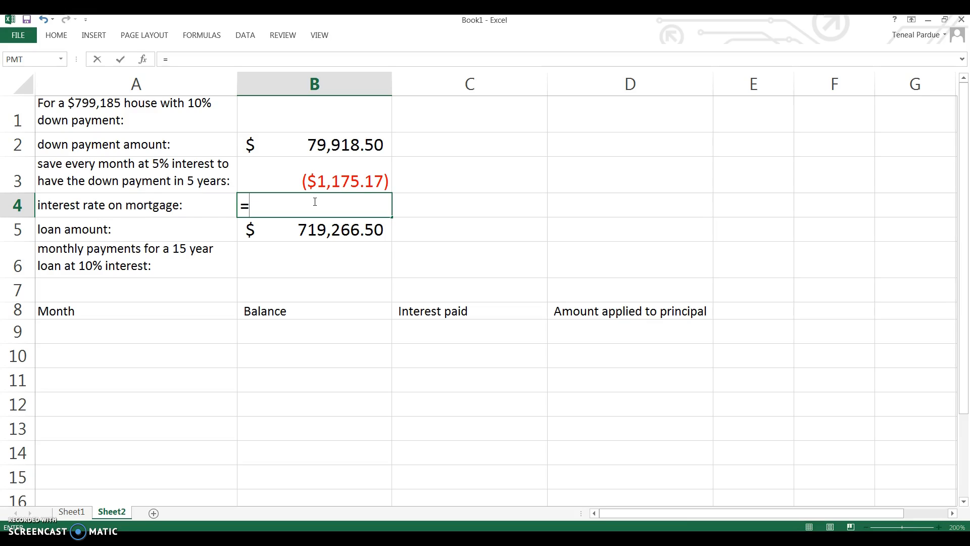
type("10%/12")
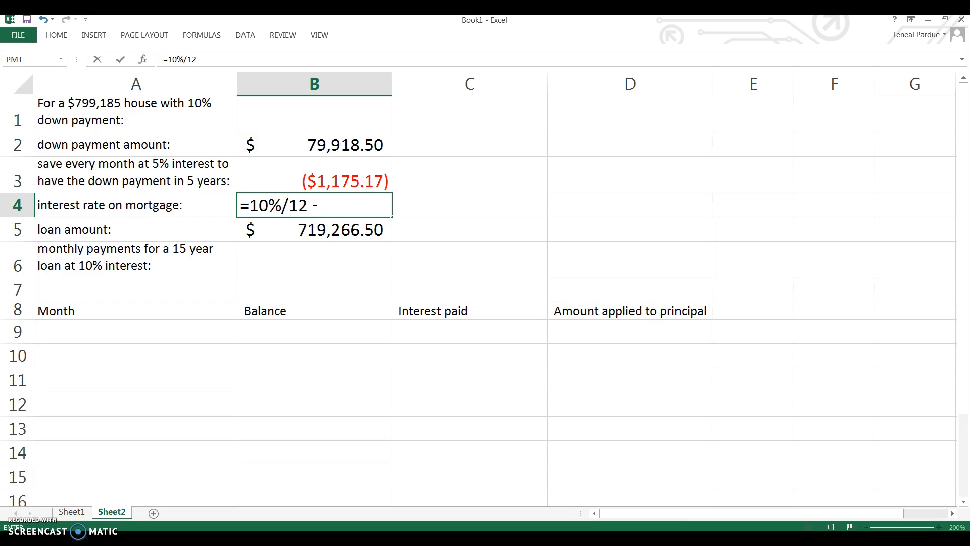
key("Return")
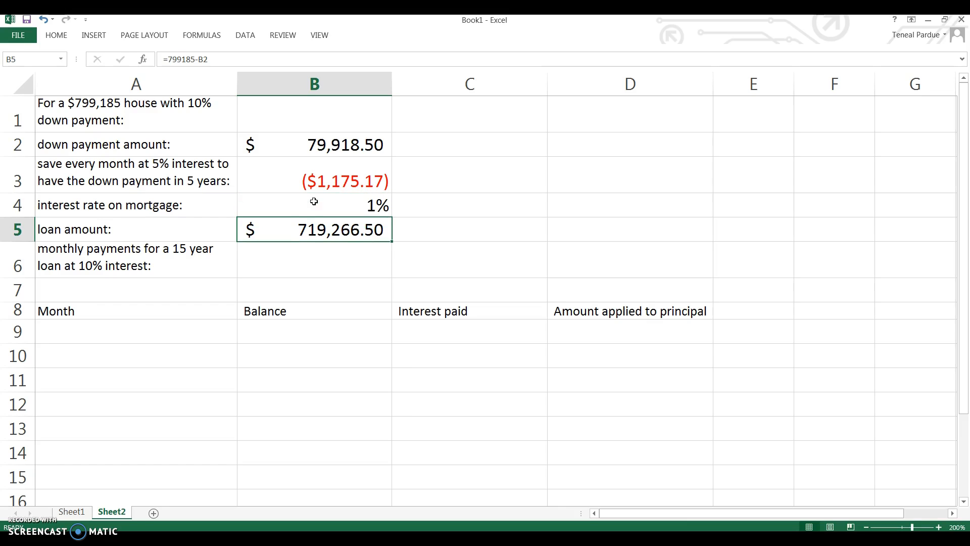
- Change the label in A4 to "periodic interest rate on mortgage:"
left_click(137, 206)
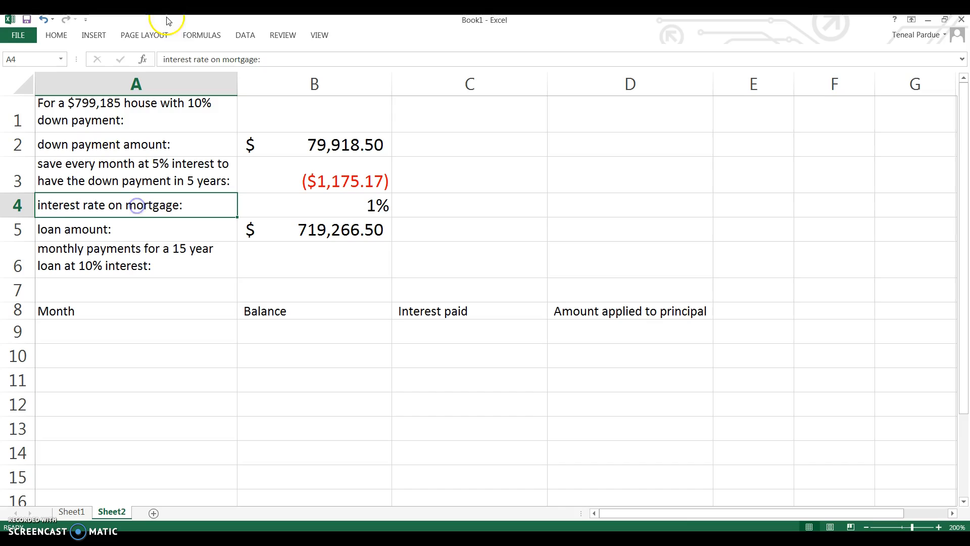
left_click(160, 59)
type("periodic")
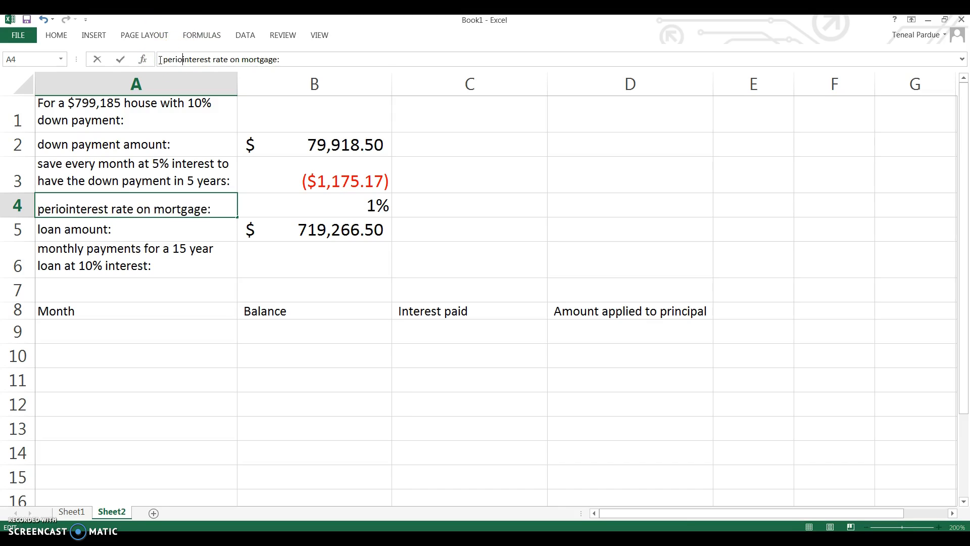
key("Return")
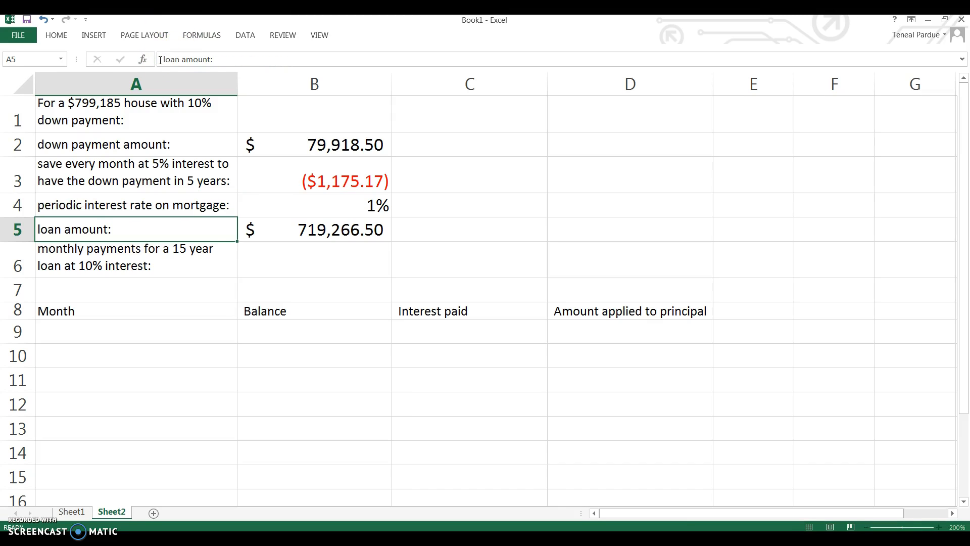
- Display the periodic interest rate in B4 with seven decimal places
left_click(332, 205)
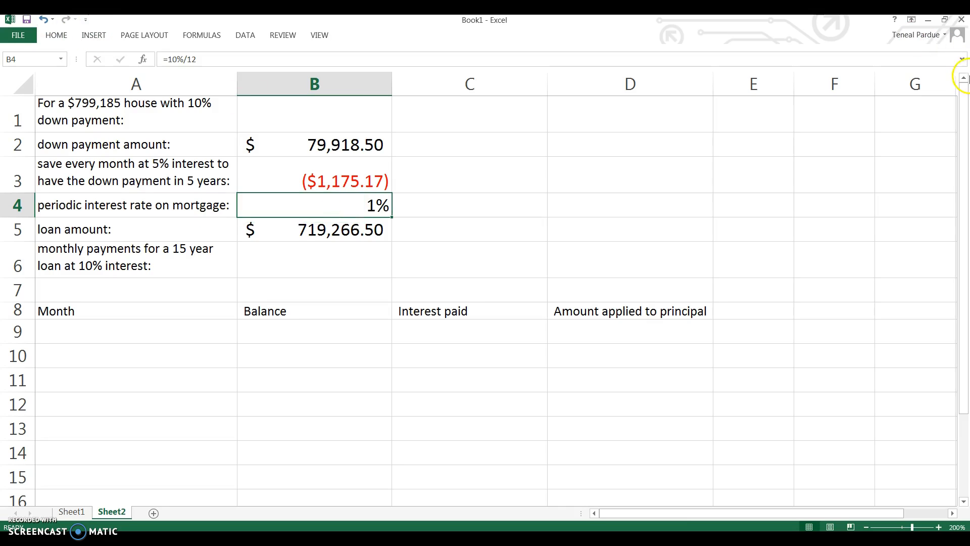
left_click(962, 60)
left_click(963, 59)
left_click(56, 35)
left_click(431, 78)
left_click(431, 79)
left_click(431, 79)
left_click(431, 78)
left_click(431, 78)
left_click(431, 78)
left_click(431, 78)
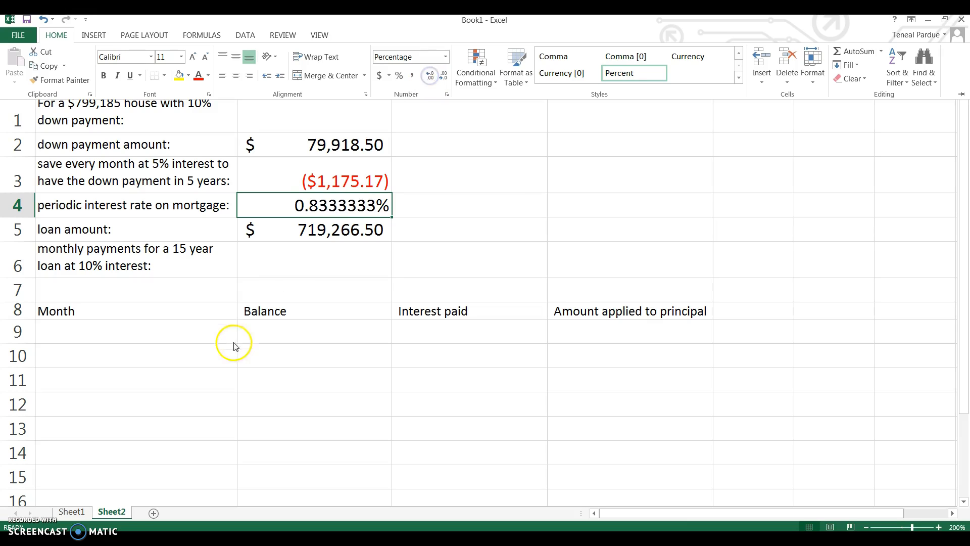
- Calculate the monthly loan payment in B6 with the PMT function, using rate B4, Nper 15*12 and present value B5
left_click(282, 269)
left_click(283, 268)
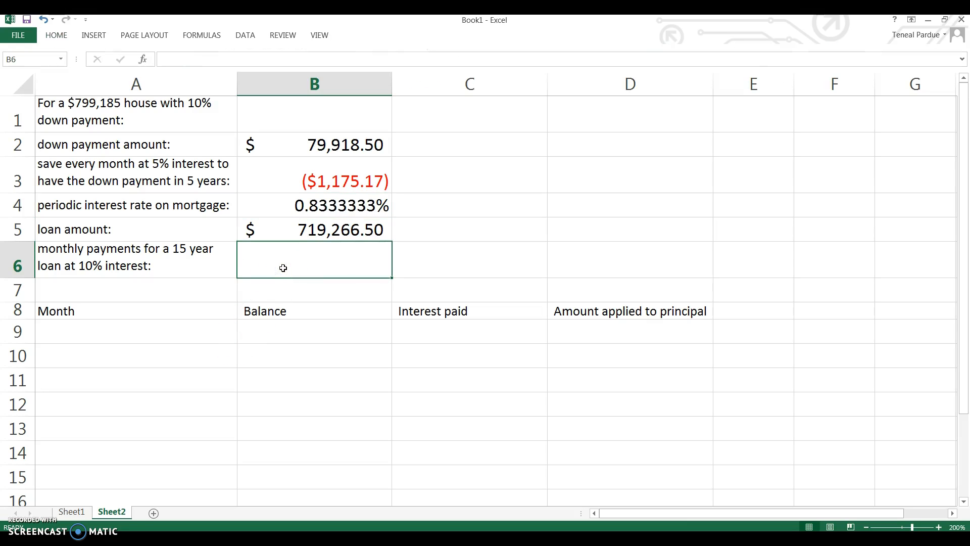
left_click(144, 59)
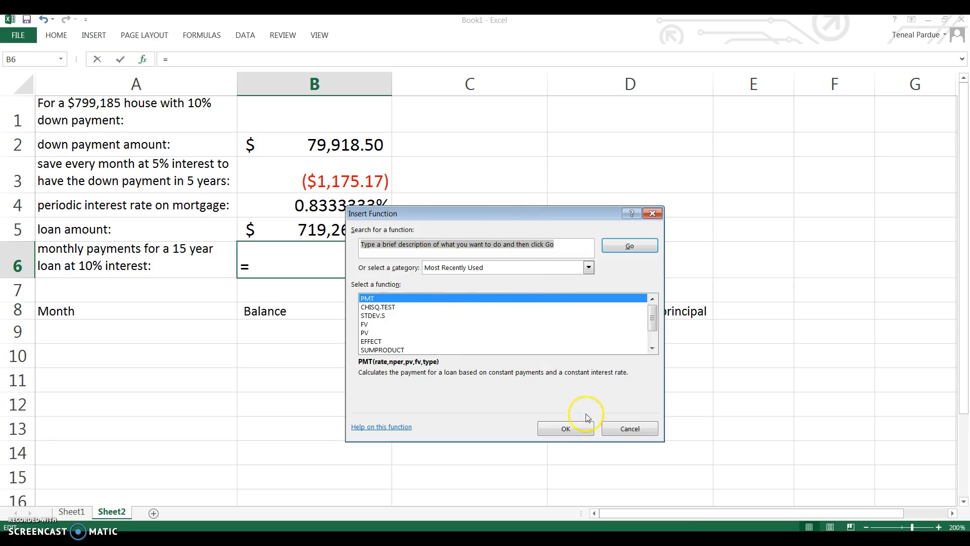
left_click(565, 433)
left_click_drag(416, 223, 344, 264)
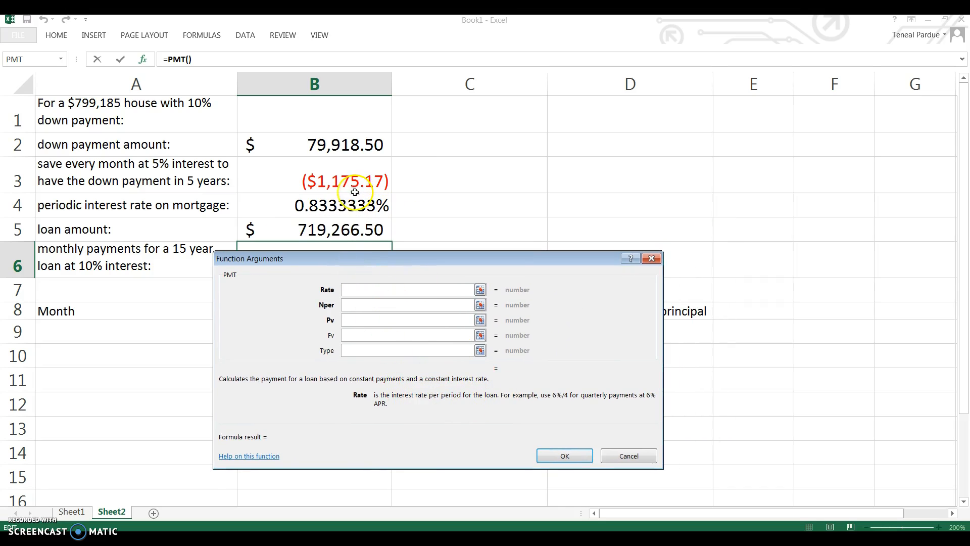
left_click(332, 206)
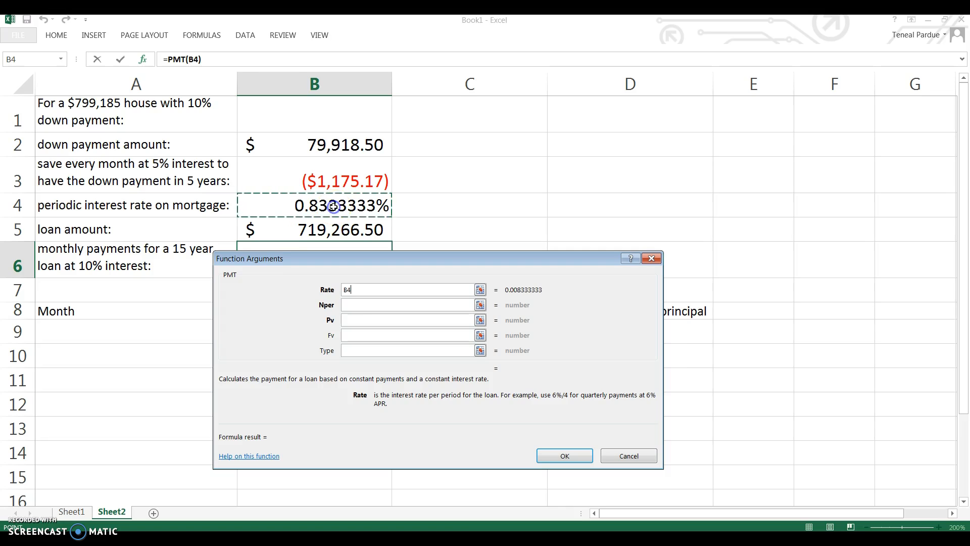
left_click(368, 306)
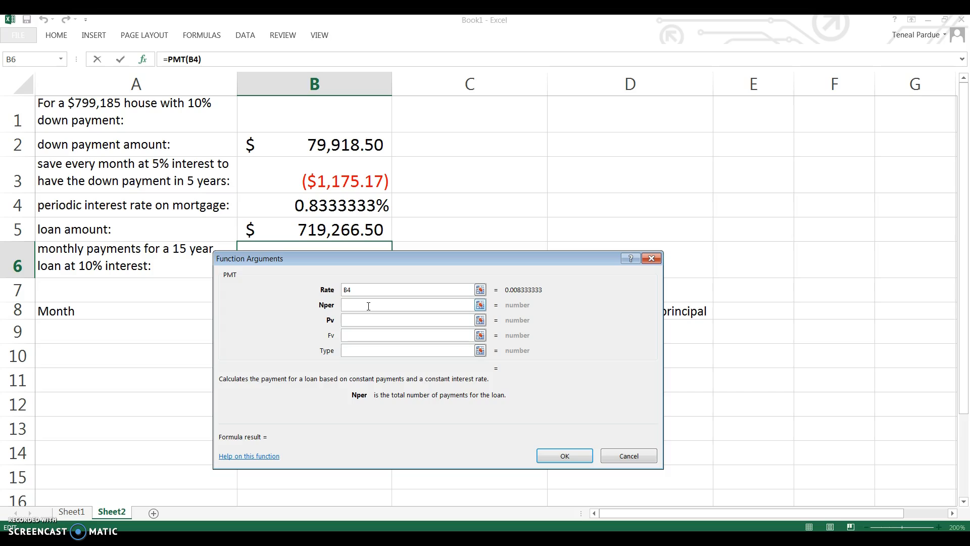
type("15")
left_click(359, 321)
left_click(358, 321)
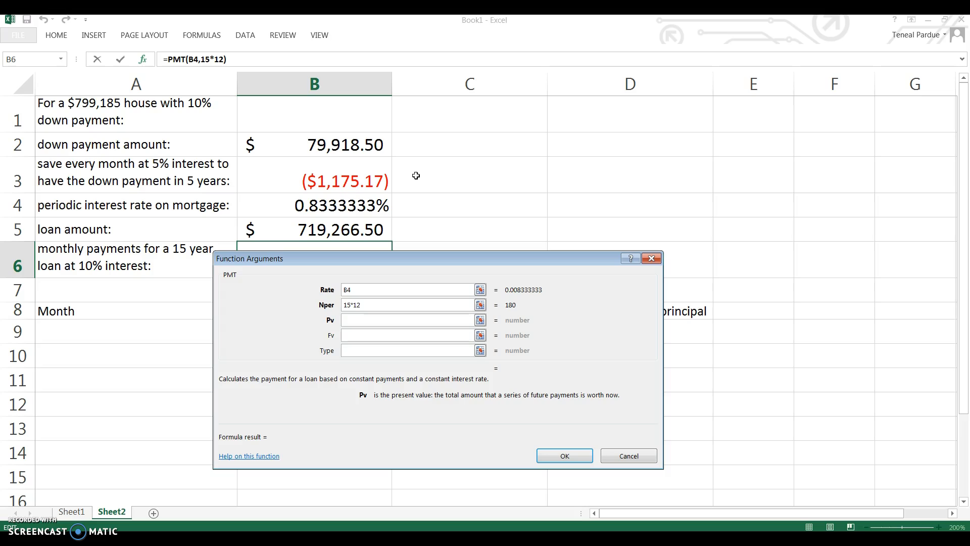
left_click(311, 230)
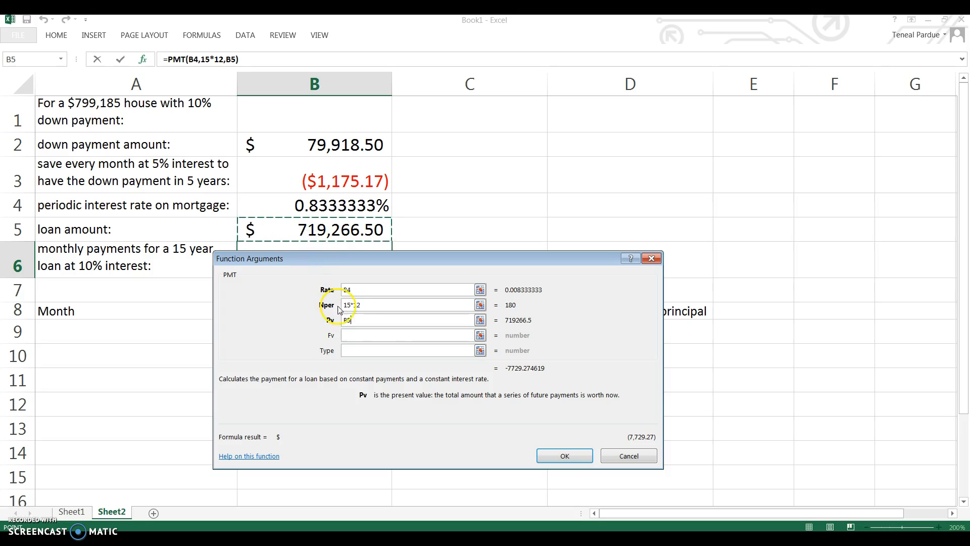
left_click(565, 456)
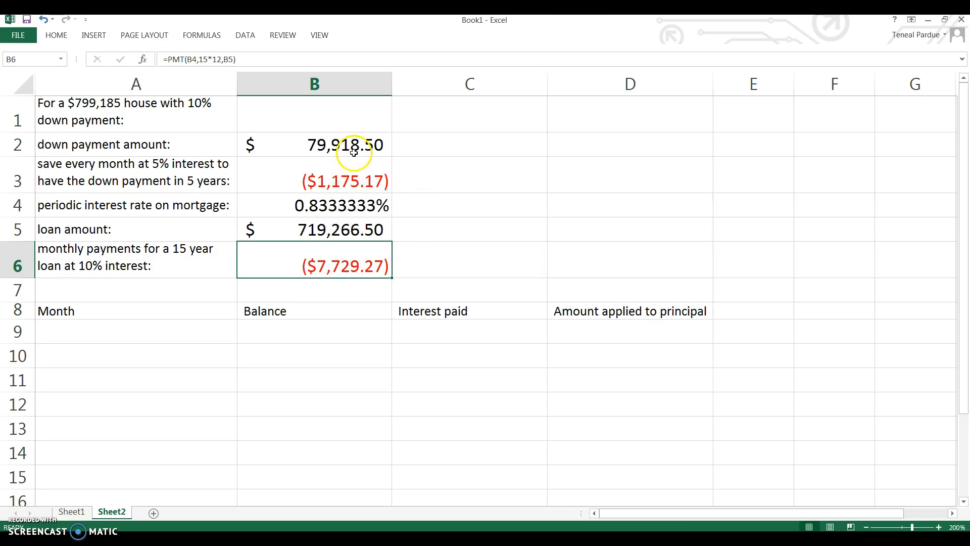
- Put a minus sign before PMT in the monthly payment formula in B6, making it =-PMT(B4,15*12,B5)
left_click(169, 58)
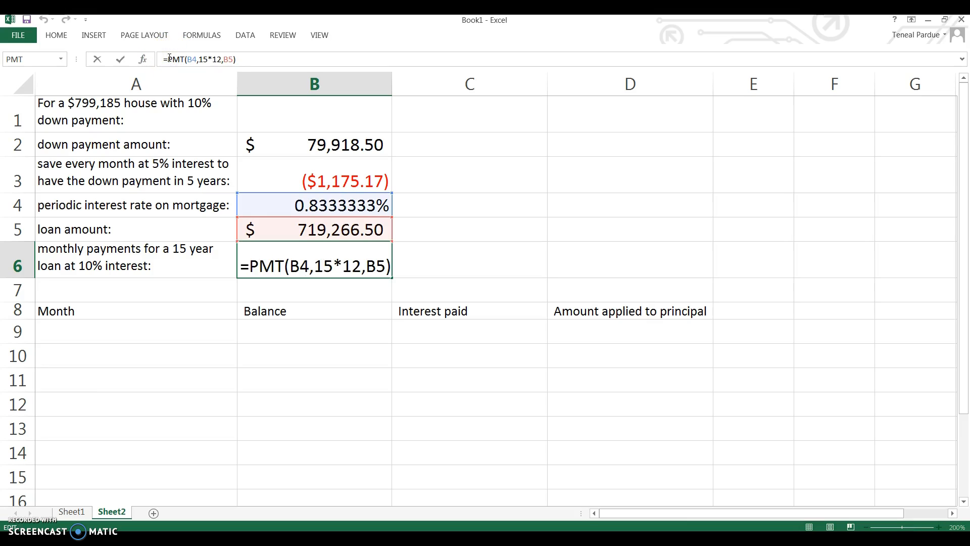
type("-")
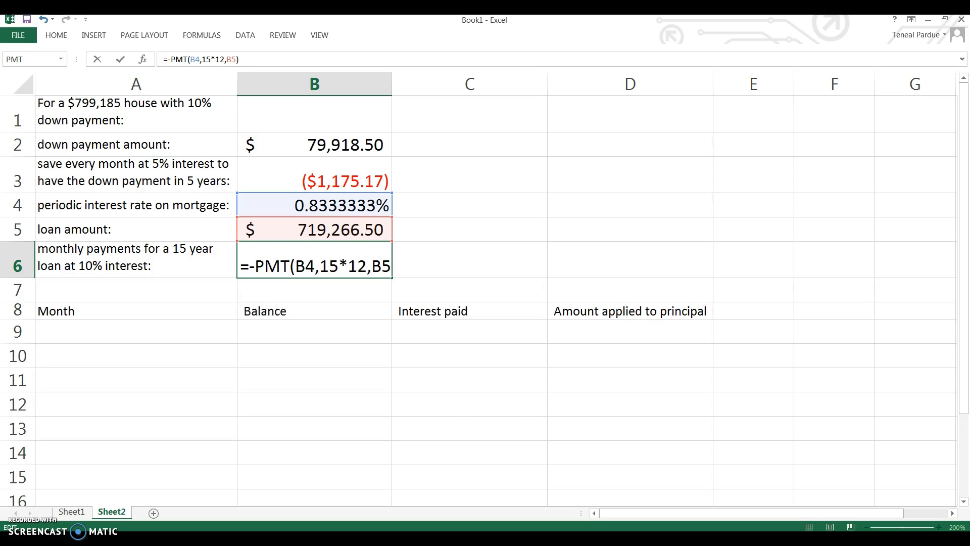
key("Return")
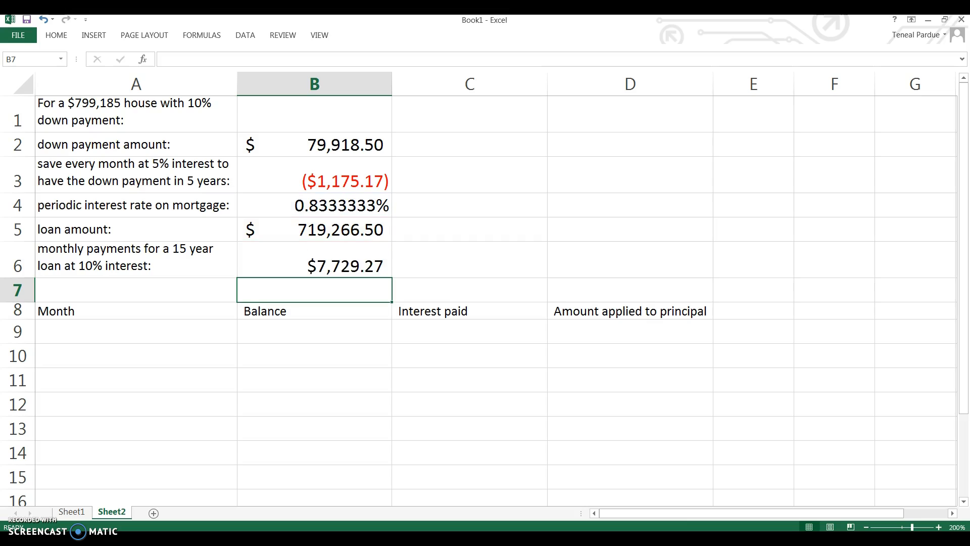
- Enter month 1 in A9 and link its balance in B9 to the loan amount with =B5
left_click(114, 335)
type("1")
key("Return")
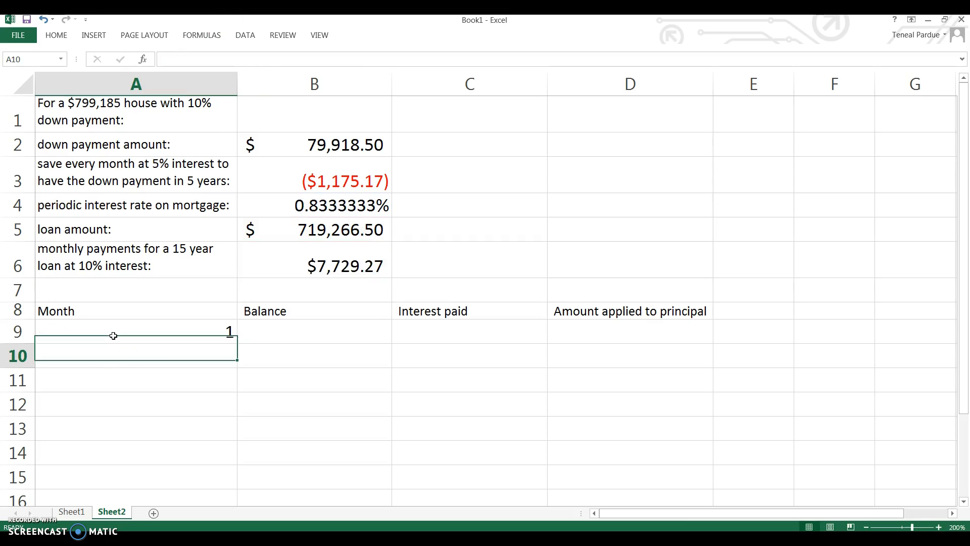
left_click(113, 335)
key("Tab")
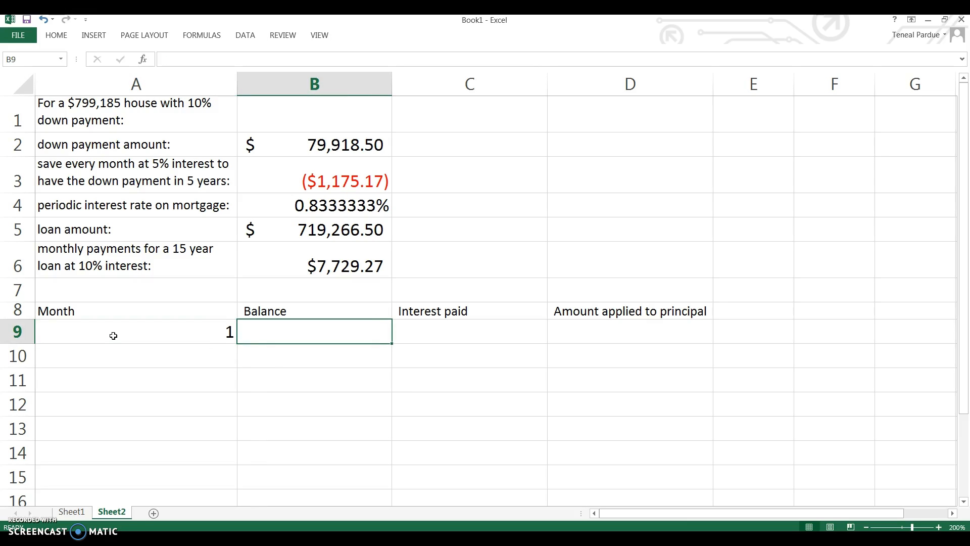
type("=")
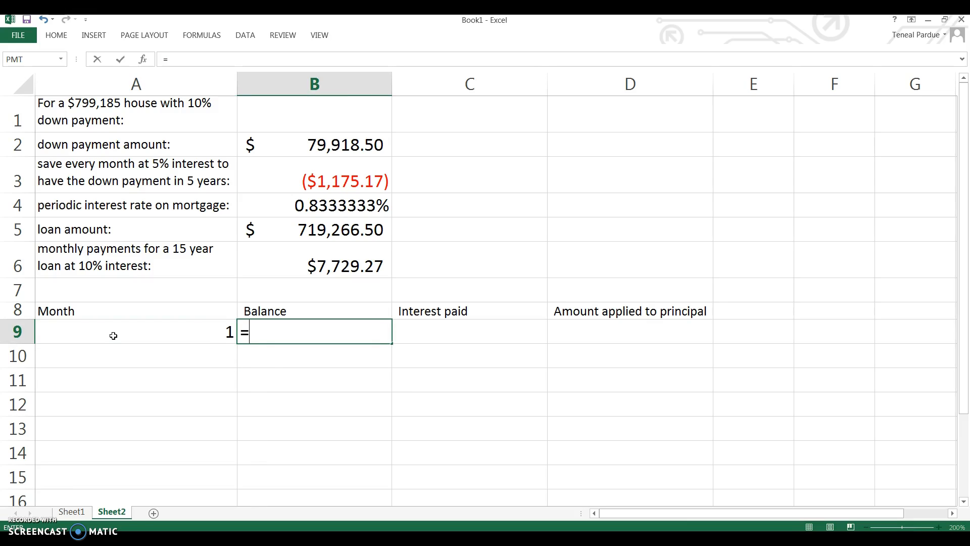
left_click(302, 230)
key("Return")
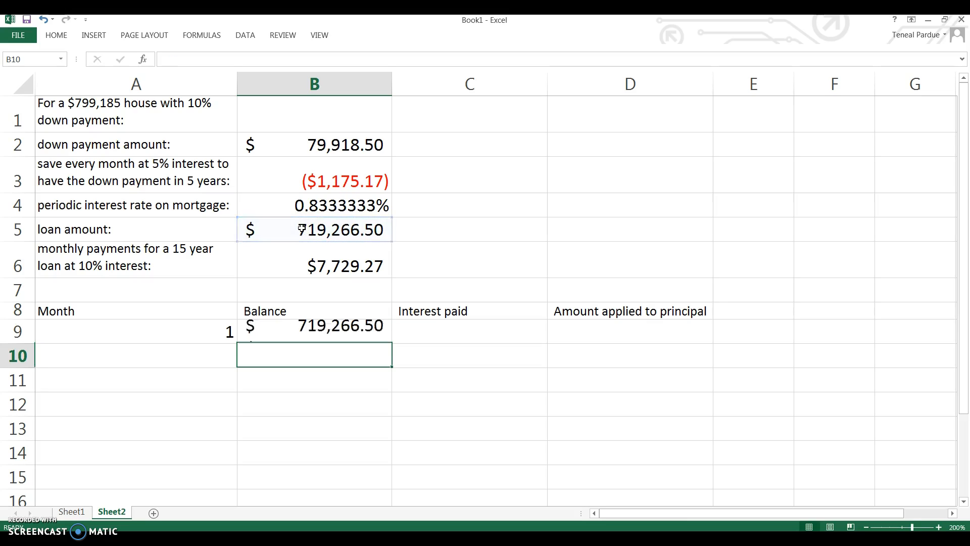
- Calculate month 1's interest paid in C9 as =B9*$B$4, with an absolute reference to the periodic rate
key("Up")
key("Right")
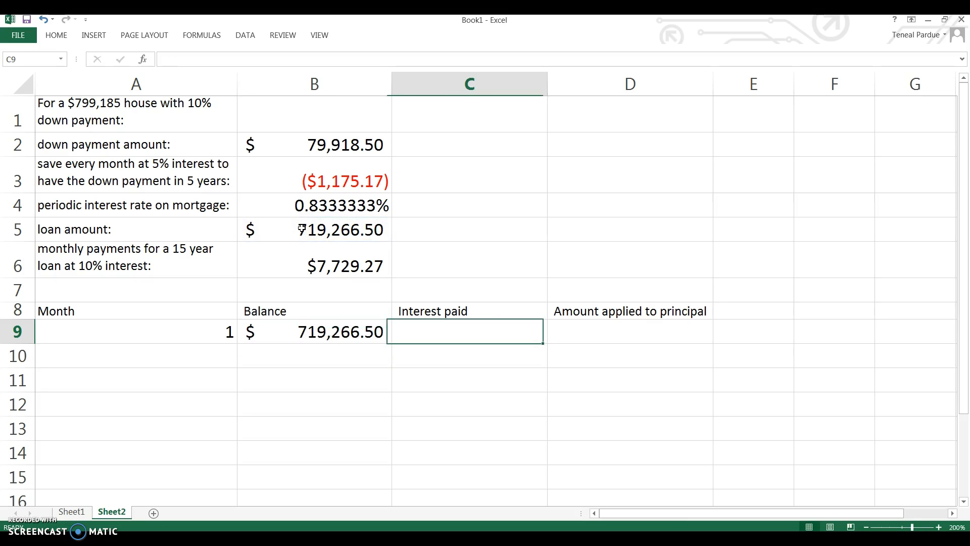
type("=")
left_click(298, 330)
type("*")
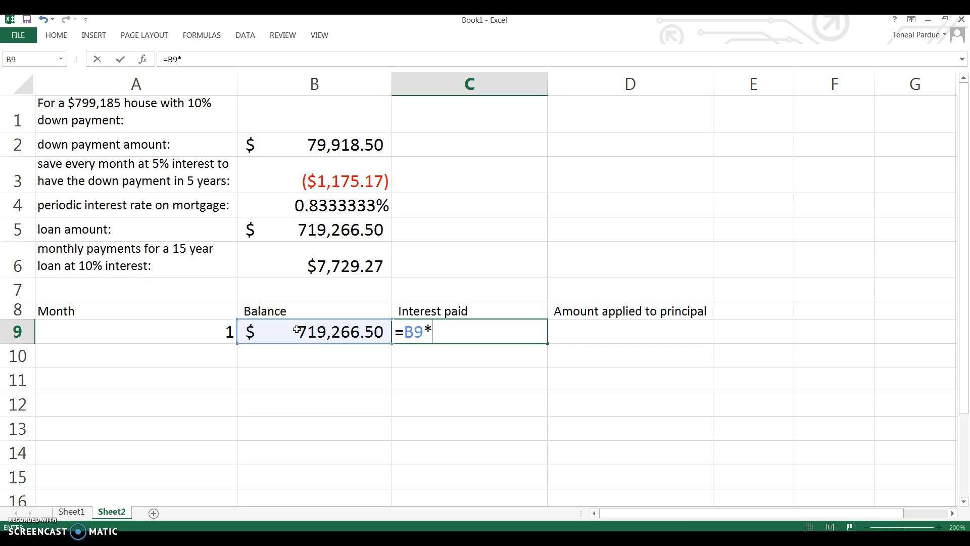
left_click(300, 206)
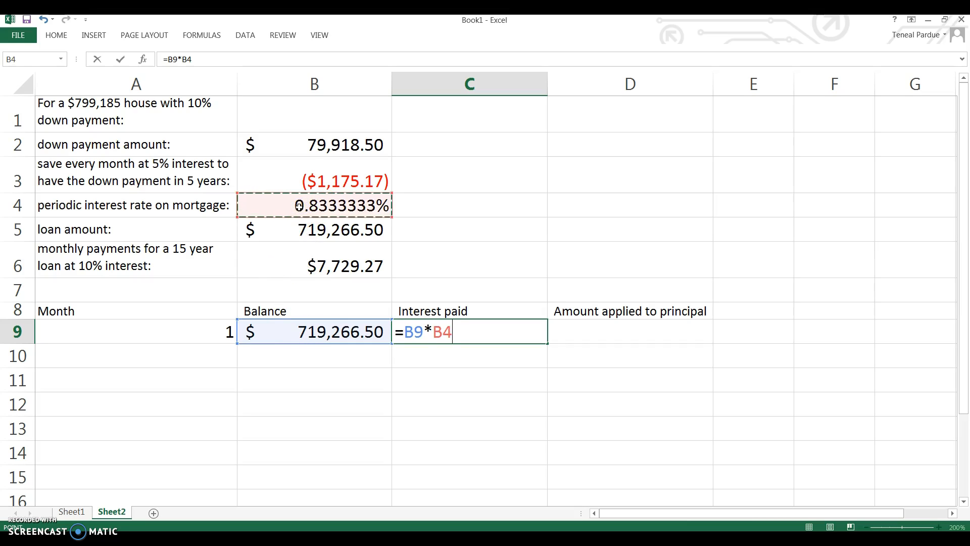
key("F4")
key("Return")
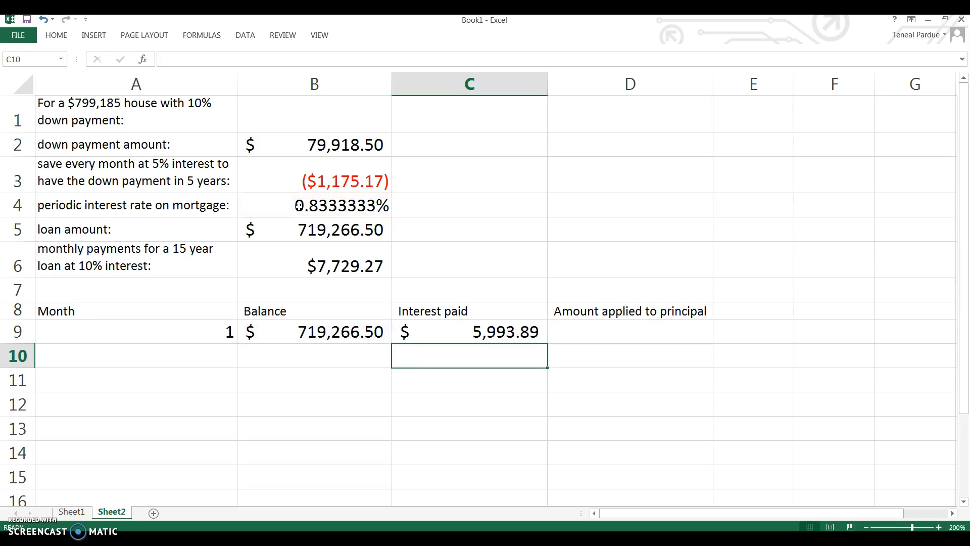
- Calculate month 1's amount applied to principal in D9 as the monthly payment minus the interest, =B6-C9
key("Up")
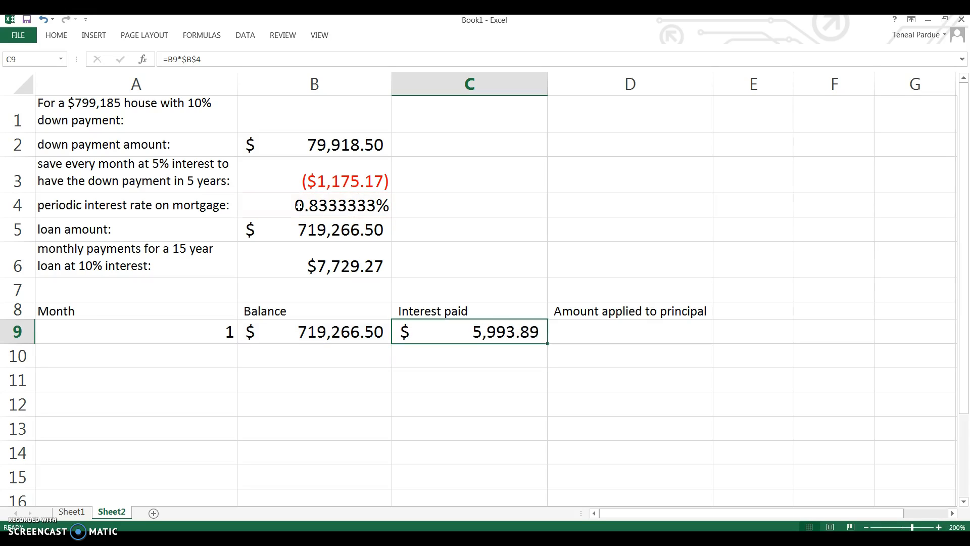
key("Right")
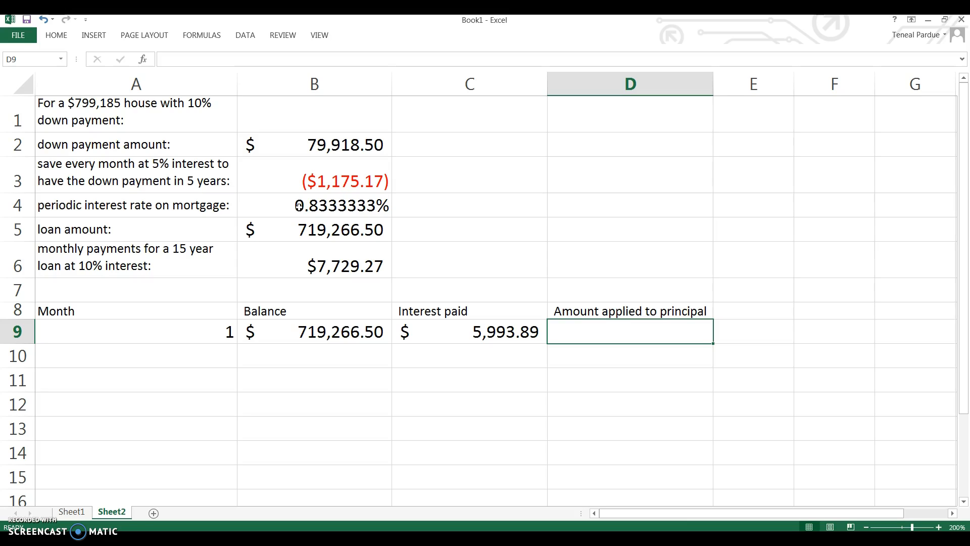
type("=")
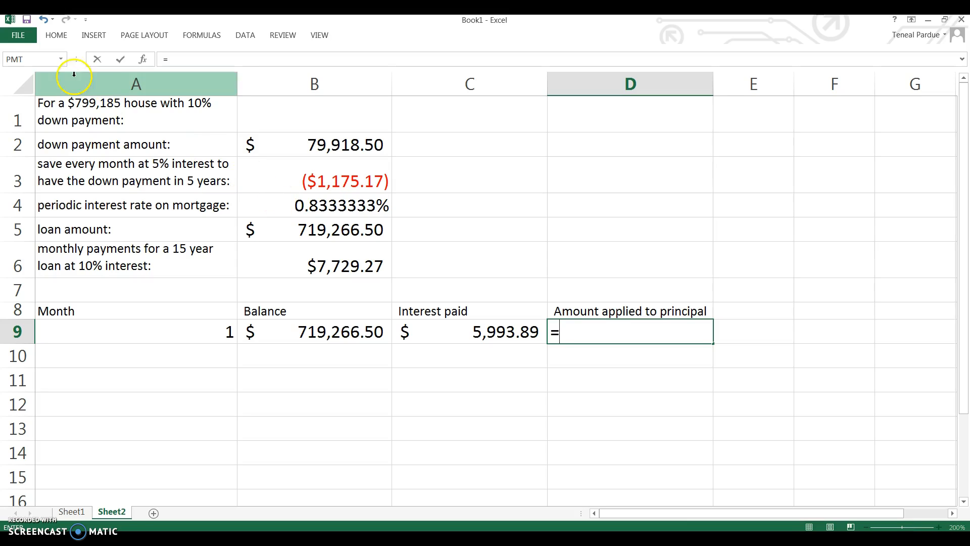
left_click(324, 259)
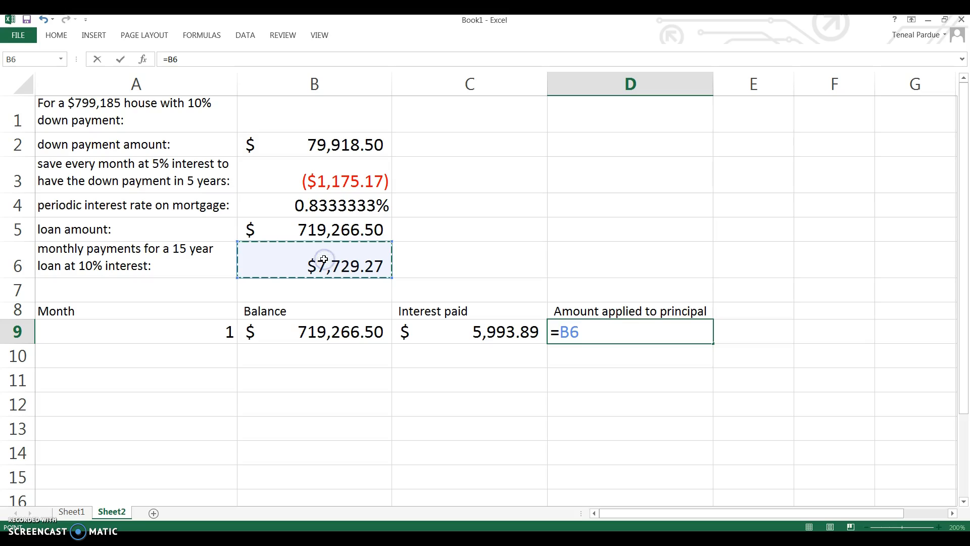
type("-")
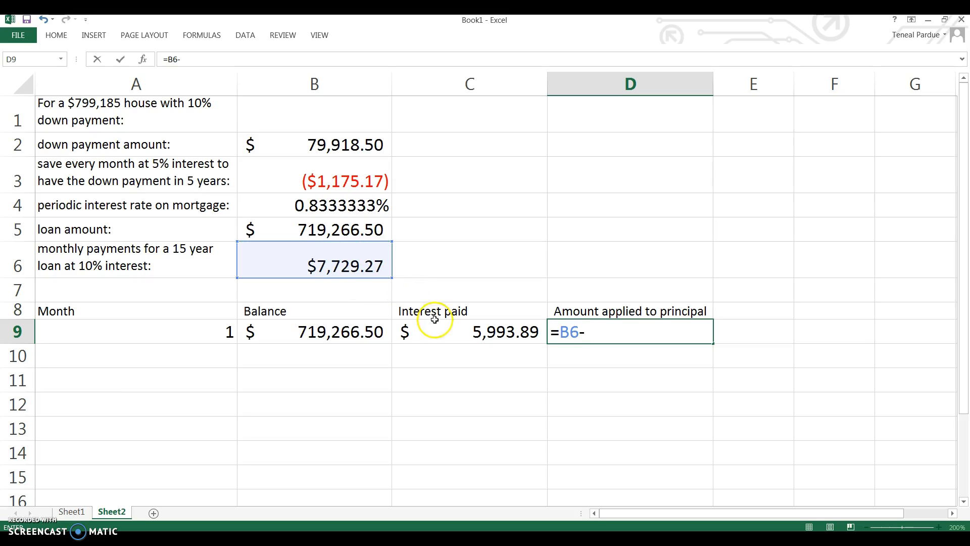
left_click(444, 335)
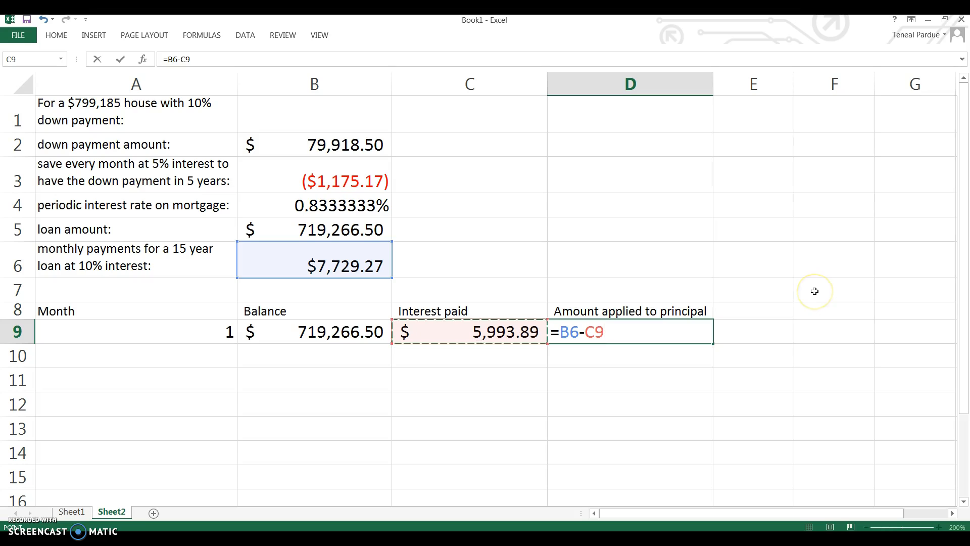
key("Return")
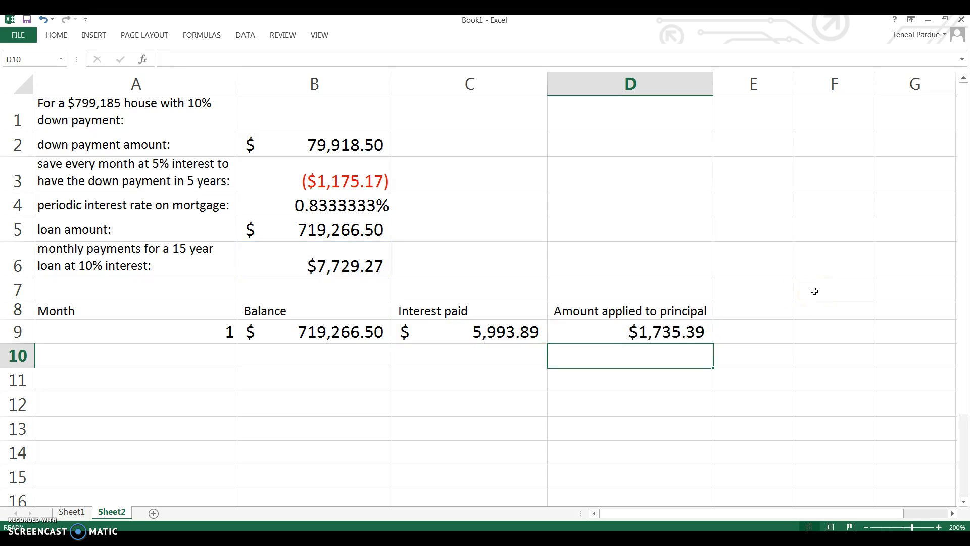
- Make the payment reference in D9 absolute so the formula reads =$B$6-C9
left_click(650, 331)
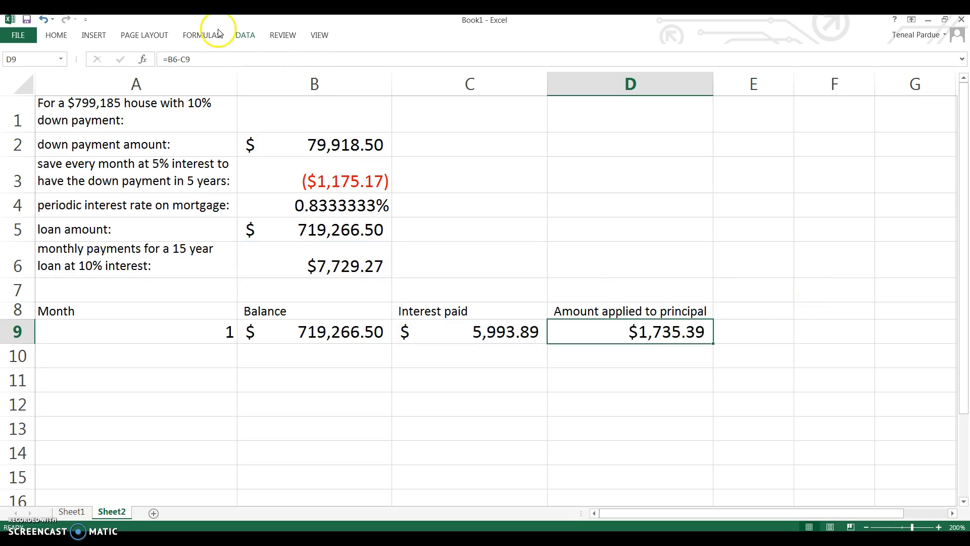
left_click(169, 59)
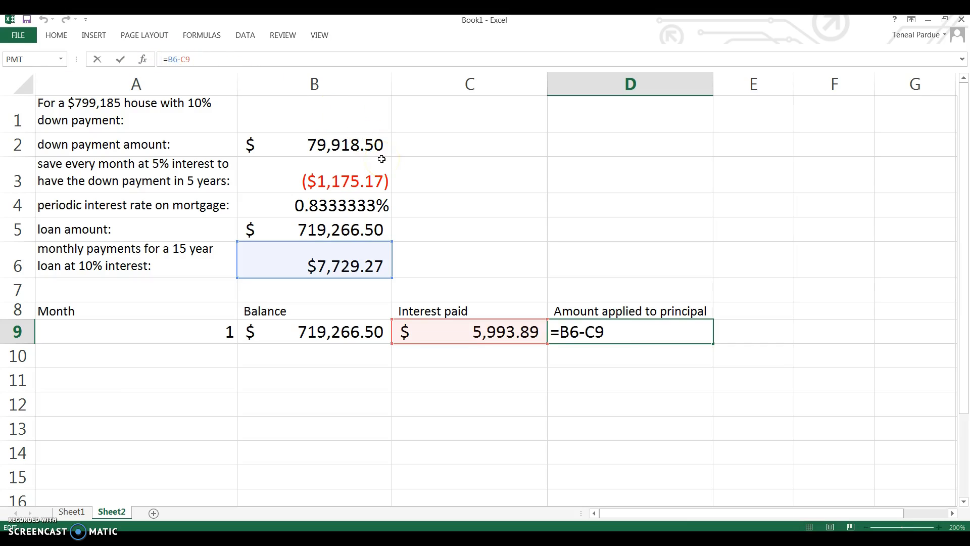
key("F4")
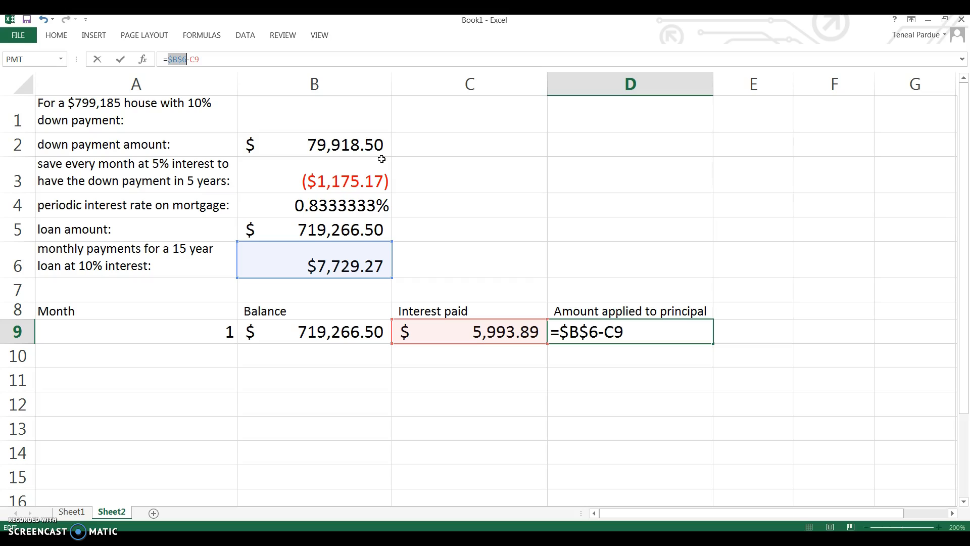
key("Return")
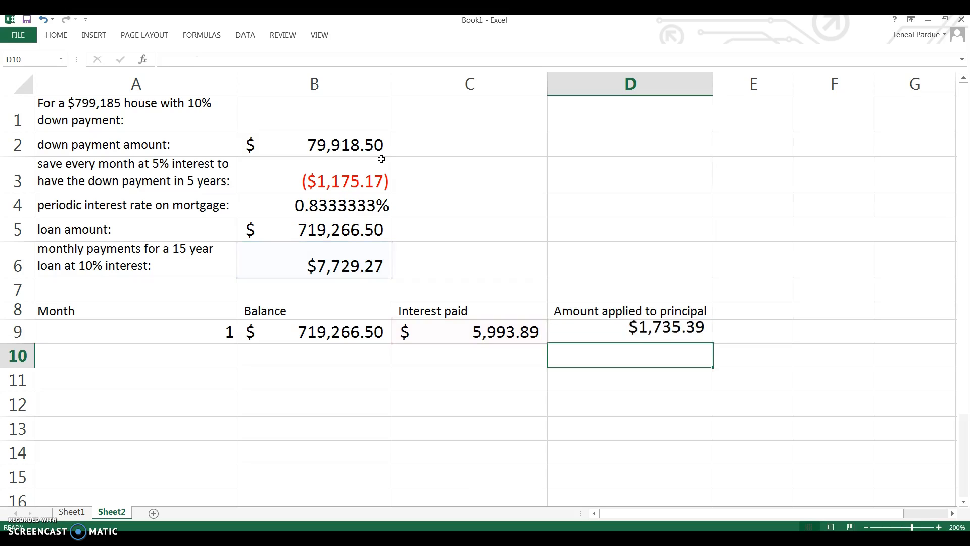
- Enter month 2 in A10 and calculate its balance in B10 as =B9-D9
left_click(142, 359)
type("2")
key("Tab")
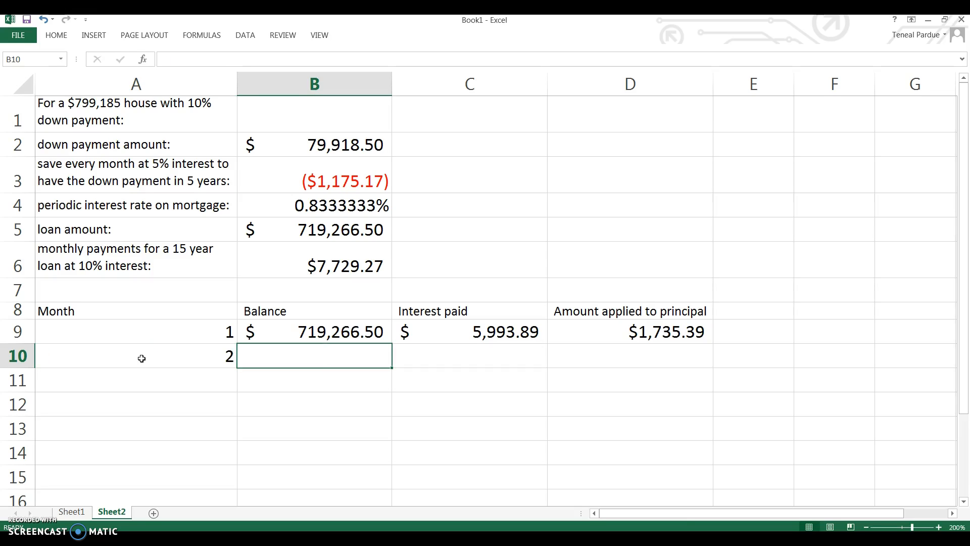
type("=")
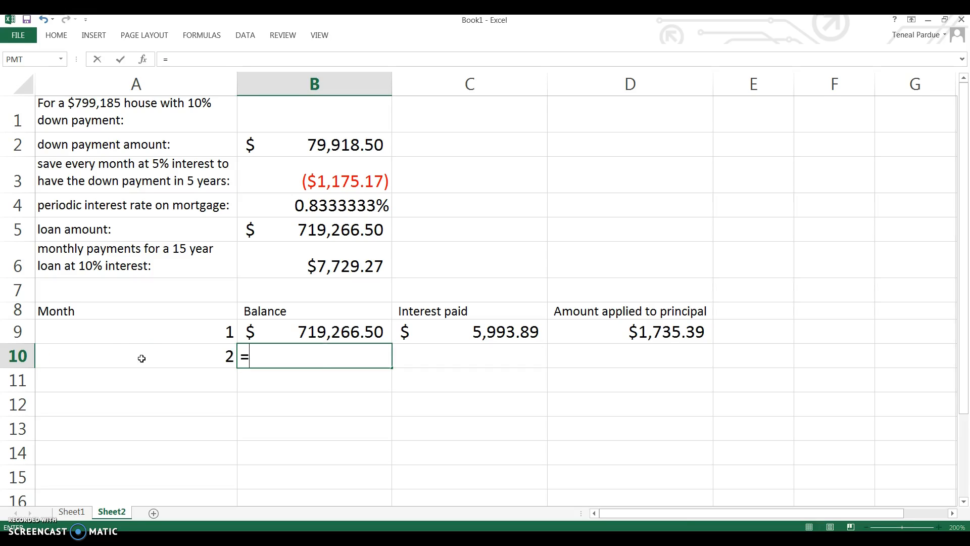
left_click(307, 331)
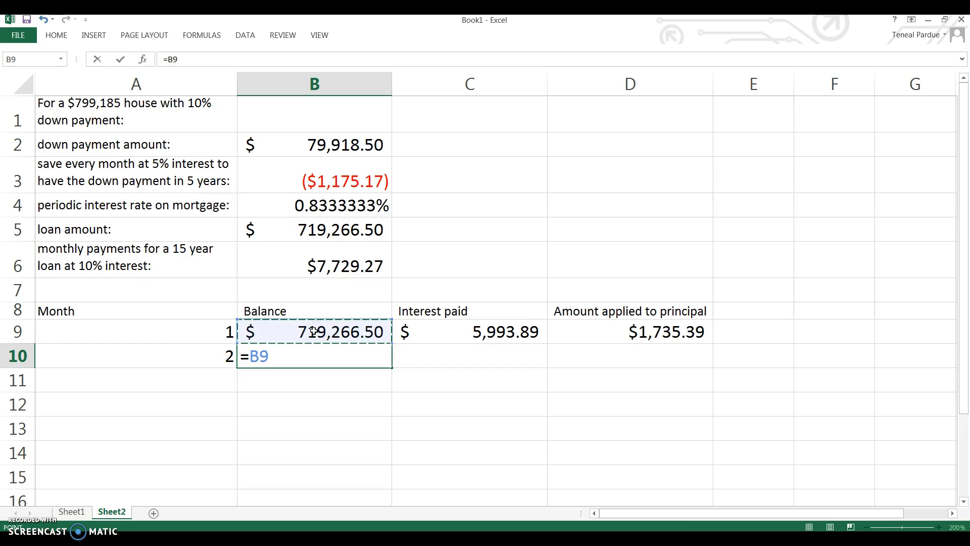
left_click(681, 332)
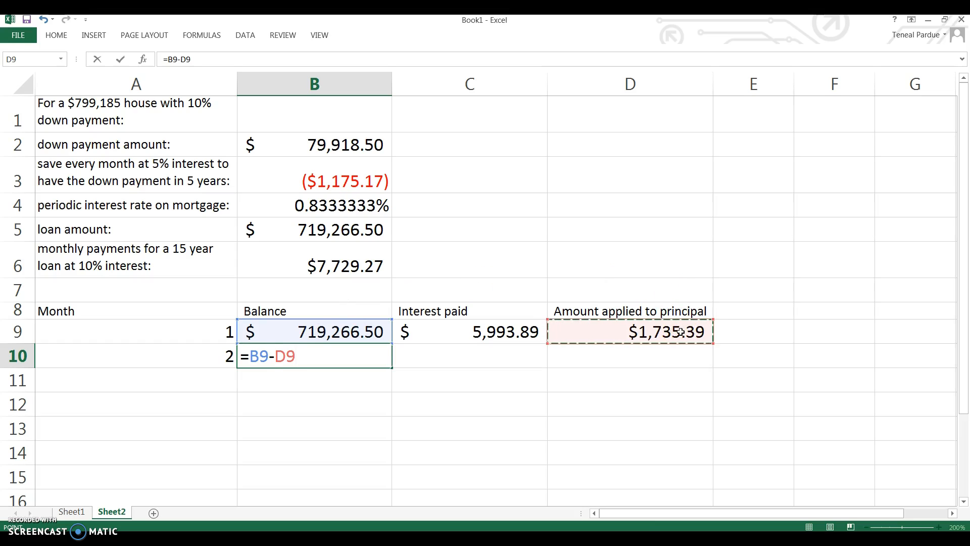
key("Return")
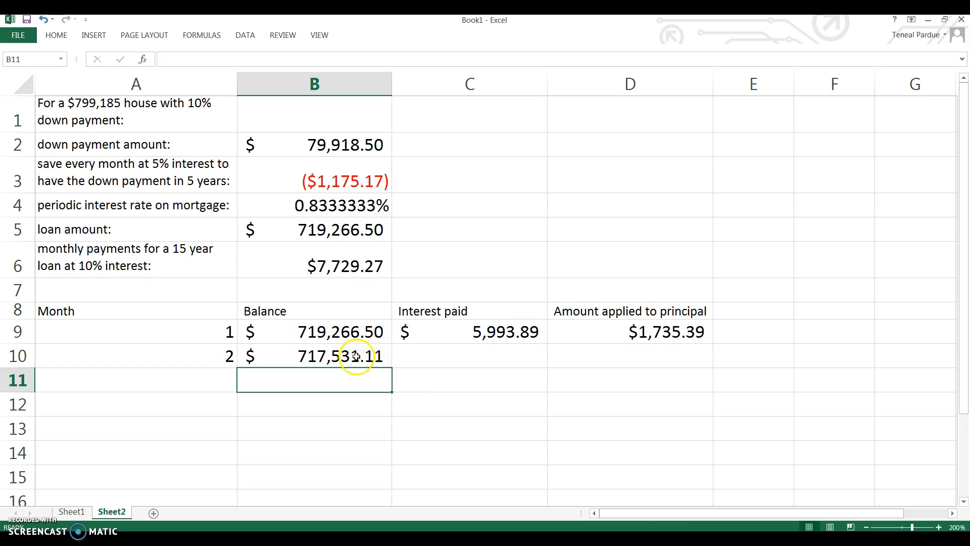
- Copy the interest formula in C9 and the principal formula in D9 down to row 10 for month 2
left_click(440, 359)
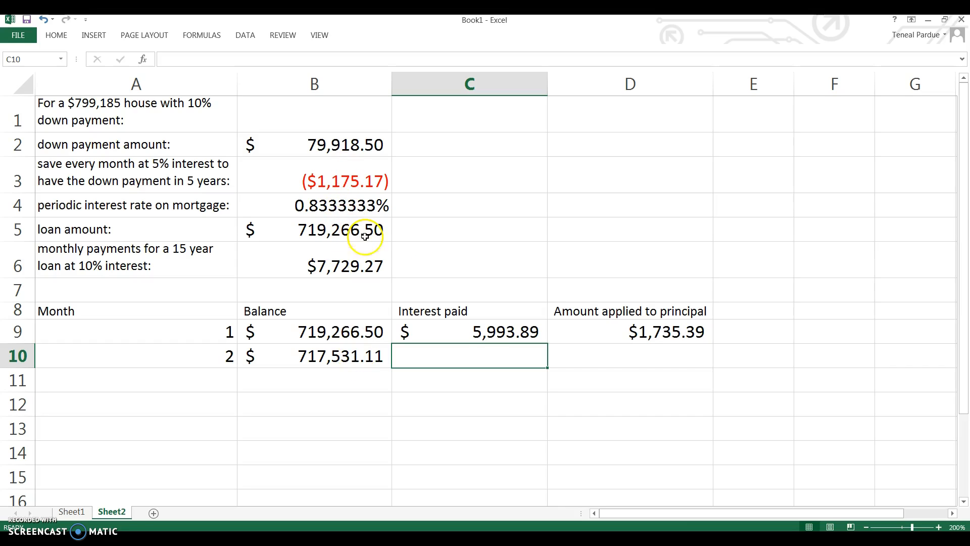
left_click(480, 331)
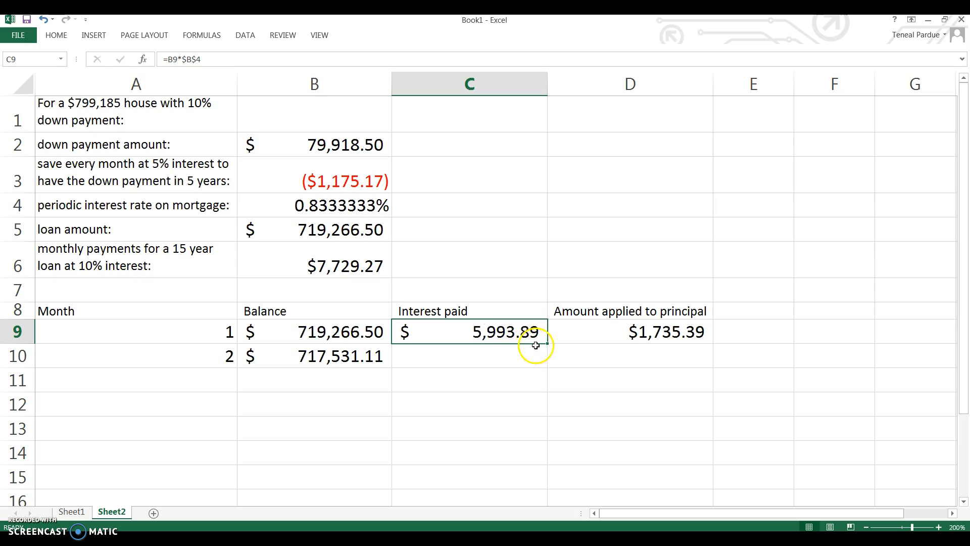
left_click_drag(548, 343, 548, 364)
left_click(612, 364)
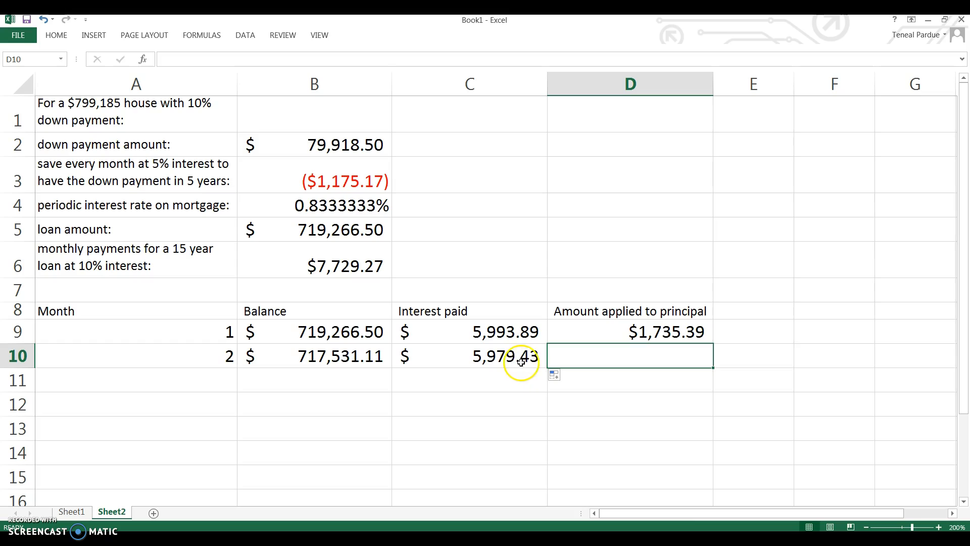
left_click(628, 332)
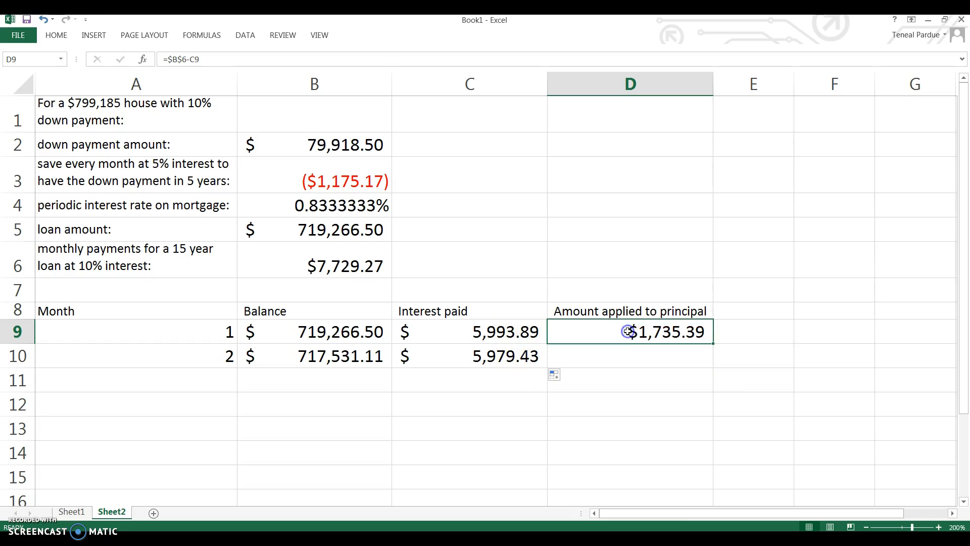
left_click_drag(714, 345, 712, 362)
left_click(685, 357)
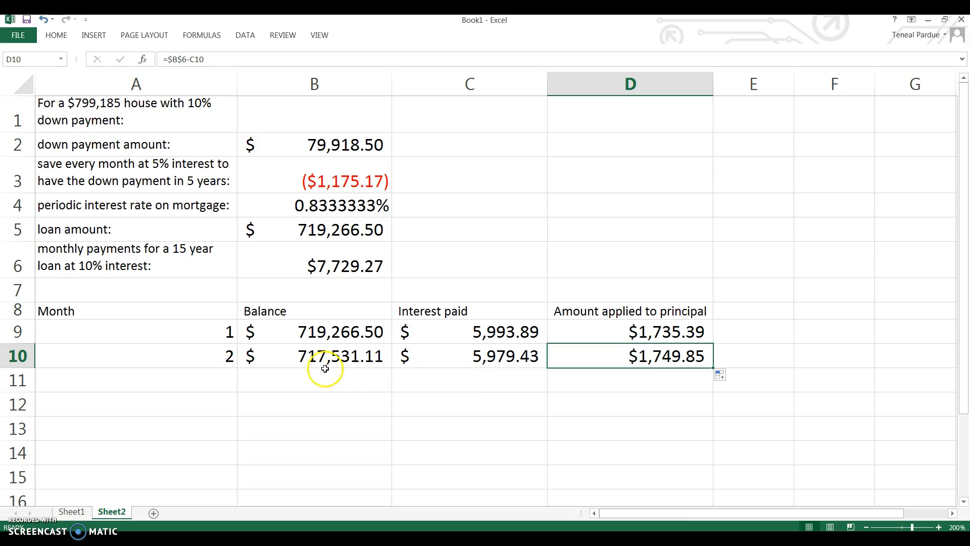
- Fill the month 2 row, A10:D10, down through row 298 to extend the amortization table
left_click(203, 354)
left_click_drag(223, 353, 606, 349)
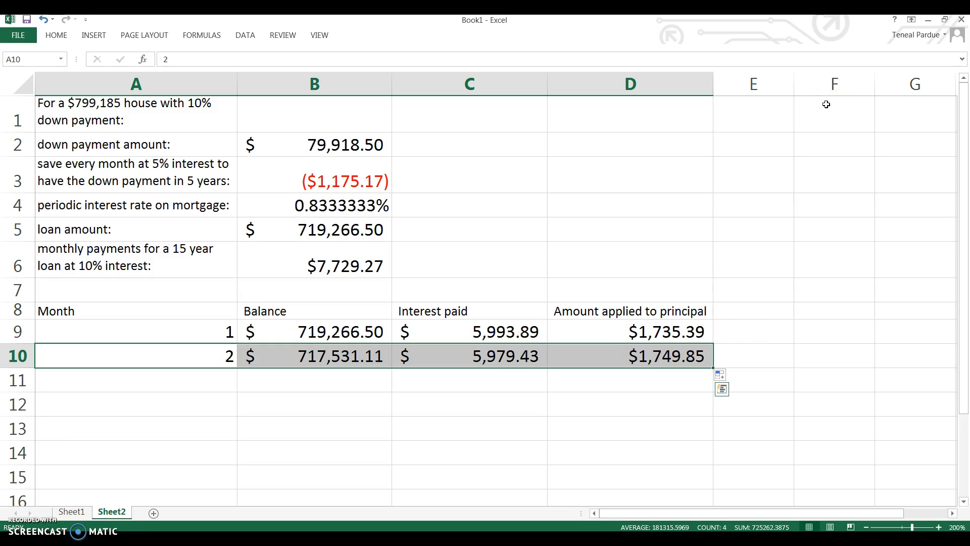
left_click_drag(713, 367, 654, 339)
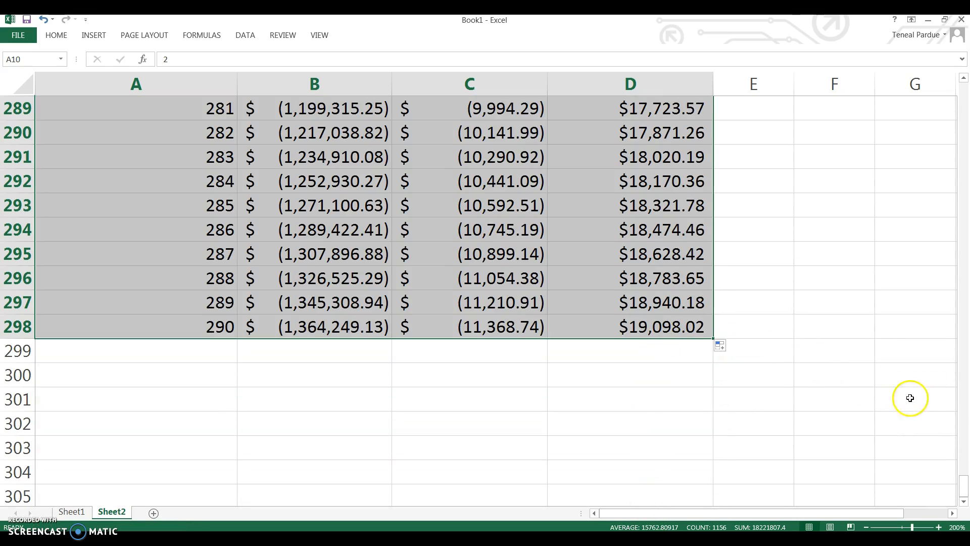
left_click(840, 358)
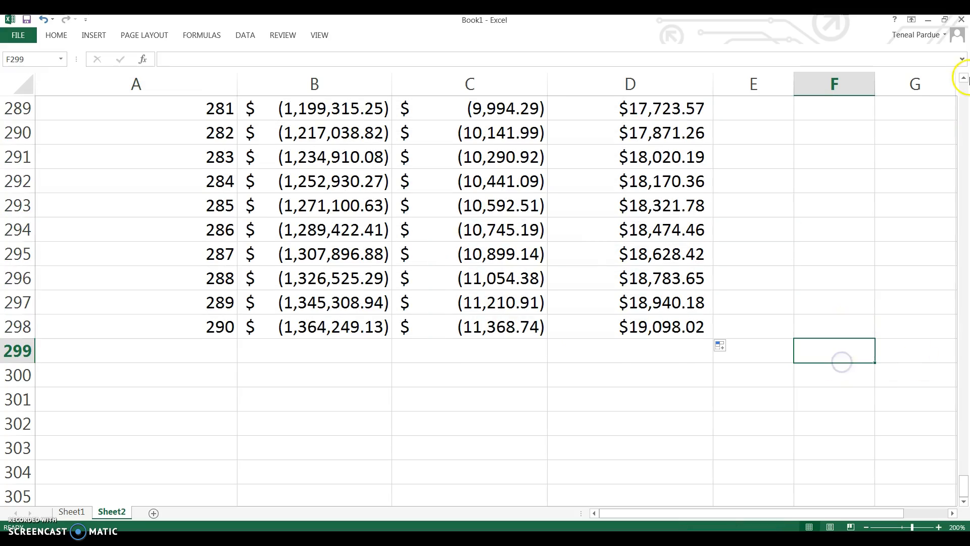
- Clear the surplus table entries in columns A to D below month 181, from row 190 down to the table's end
left_click_drag(965, 91, 966, 91)
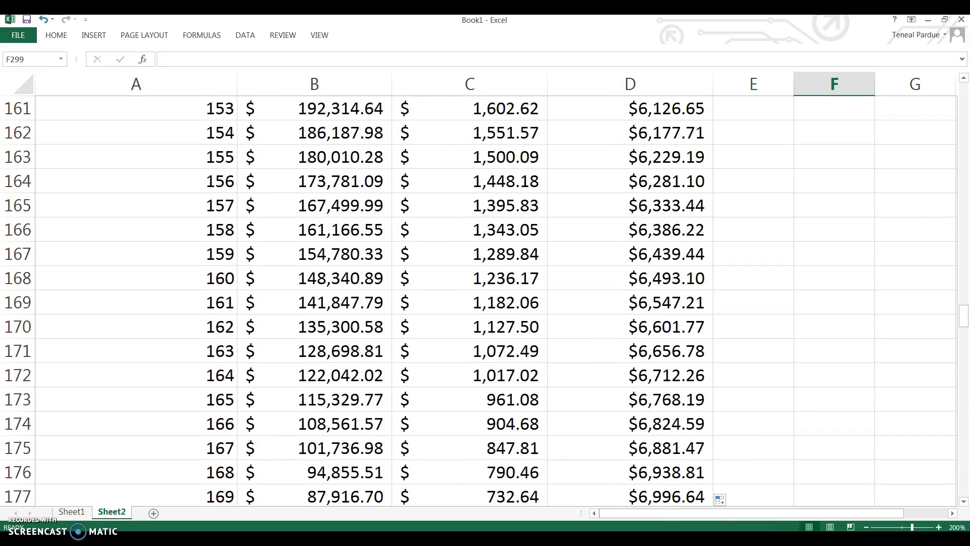
left_click(964, 491)
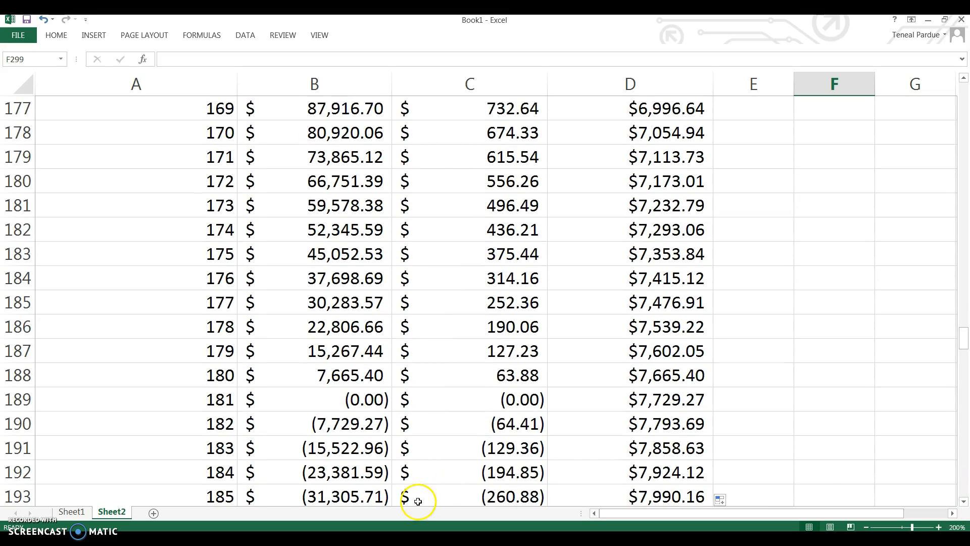
left_click_drag(69, 422, 706, 453)
key("Delete")
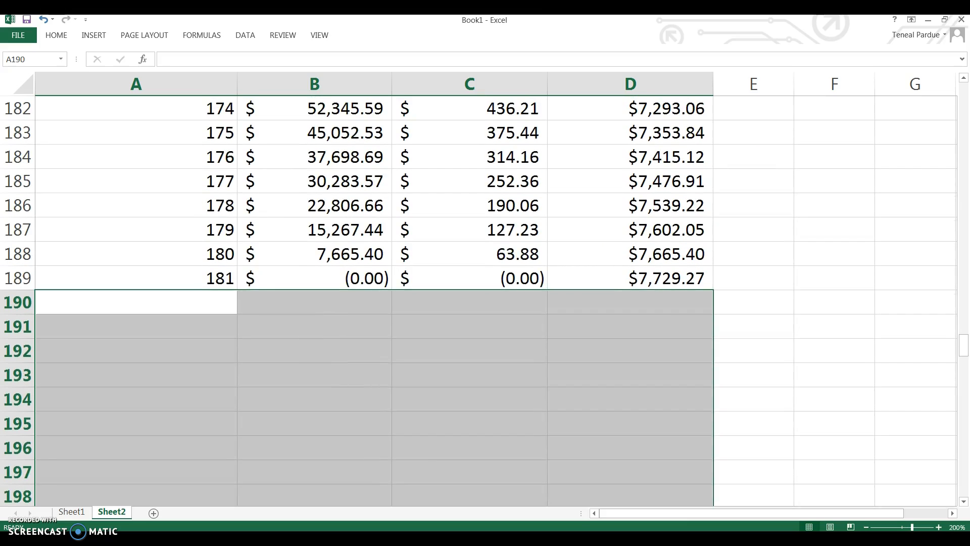
- Check the balance and interest cells in the month 181 row, and return to the table's header row
key("Up")
key("Right")
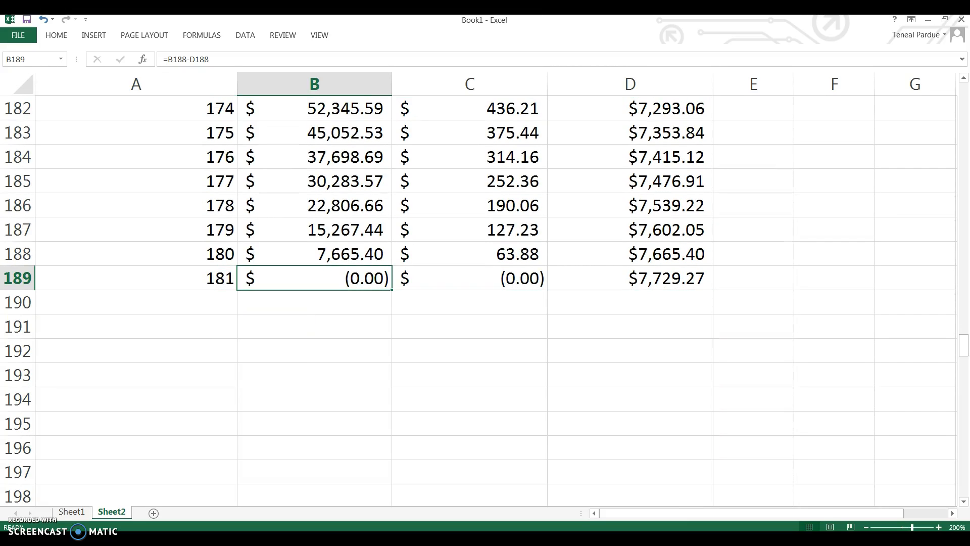
key("Right")
key("Right")
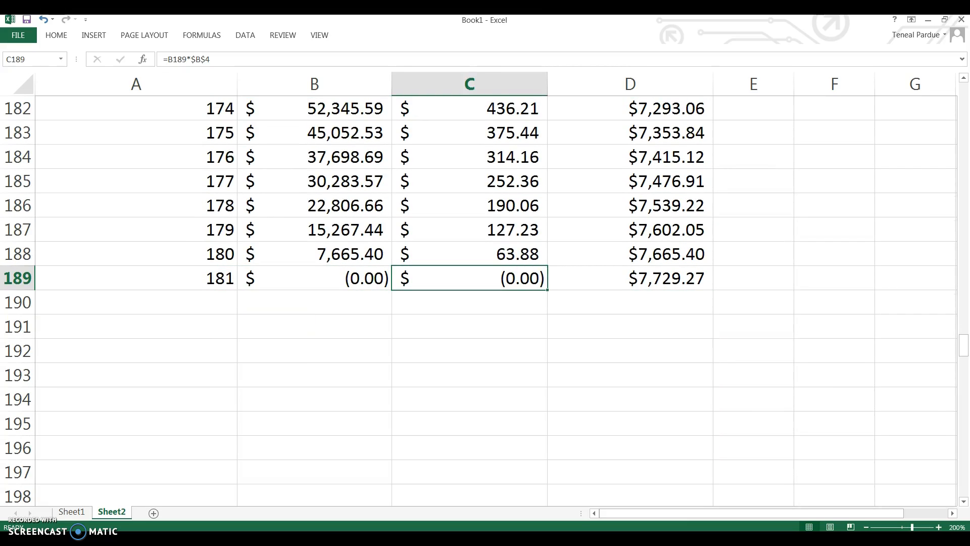
key("Left")
key("ctrl+Up")
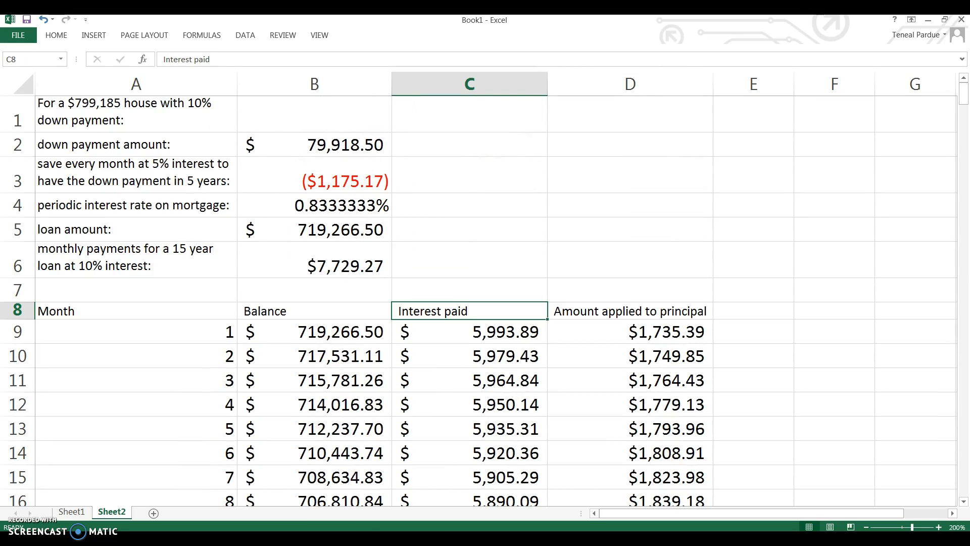